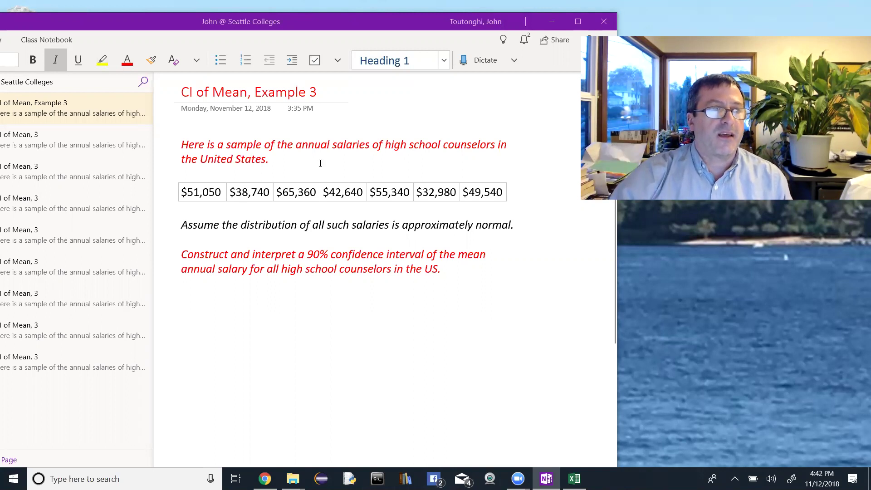
left_click(69, 136)
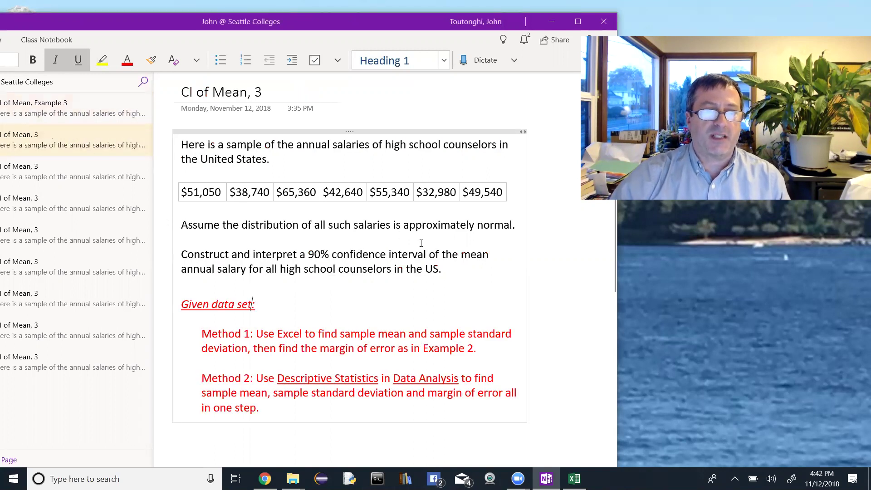
scroll(597, 274, "down", 2)
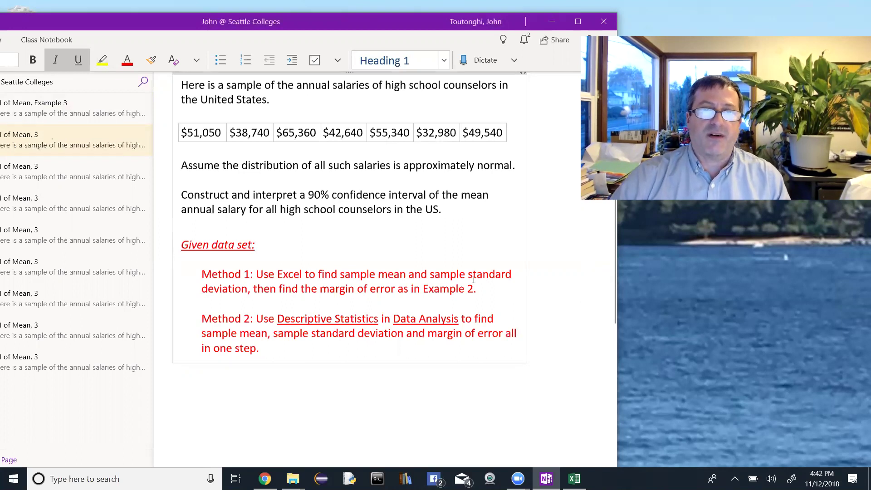
Step: Open the next 'CI of Mean, 3' page and color the salary table's numbers red
left_click(85, 169)
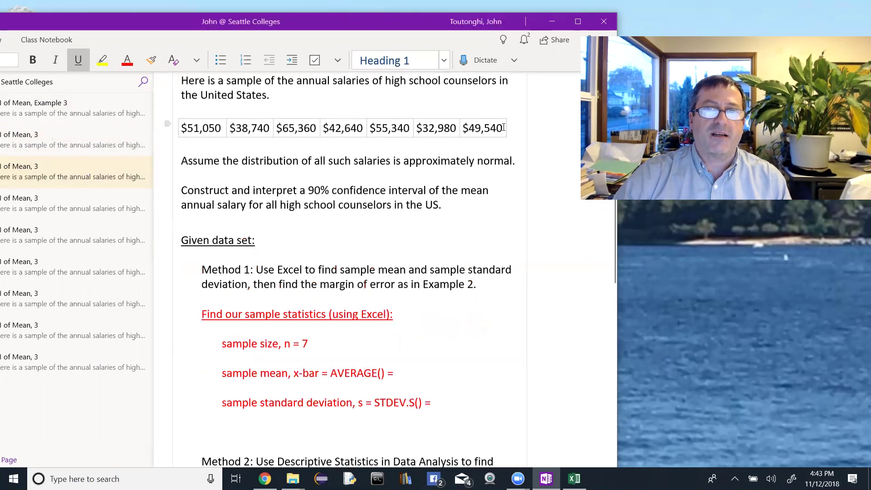
left_click_drag(505, 132, 182, 130)
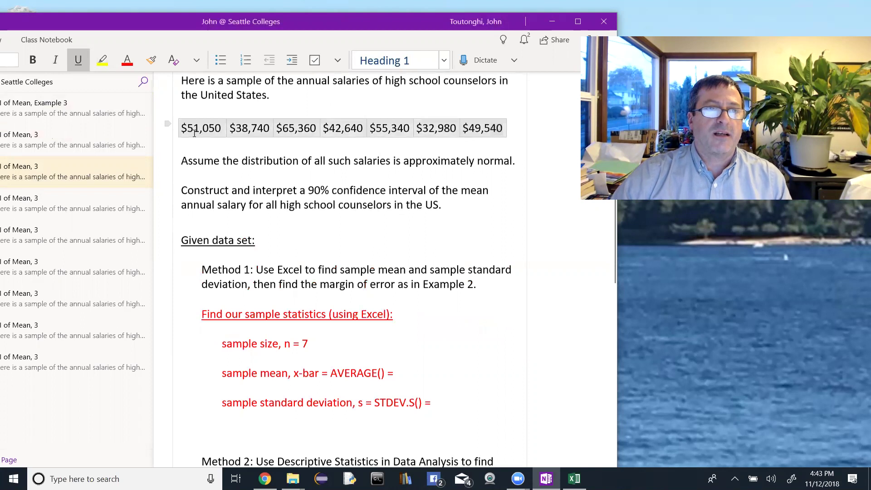
left_click(127, 61)
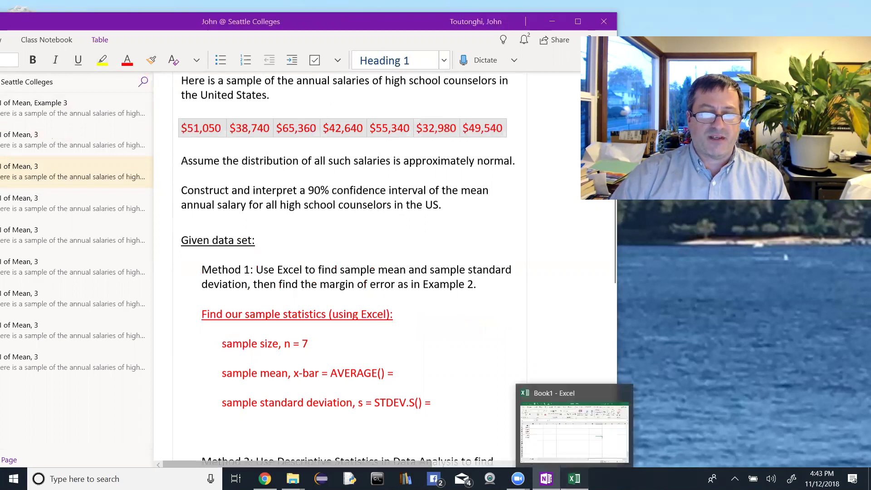
Step: Enter =AVERAGE(A1:A7) in Excel cell B8, giving a mean salary of 47950
left_click(574, 479)
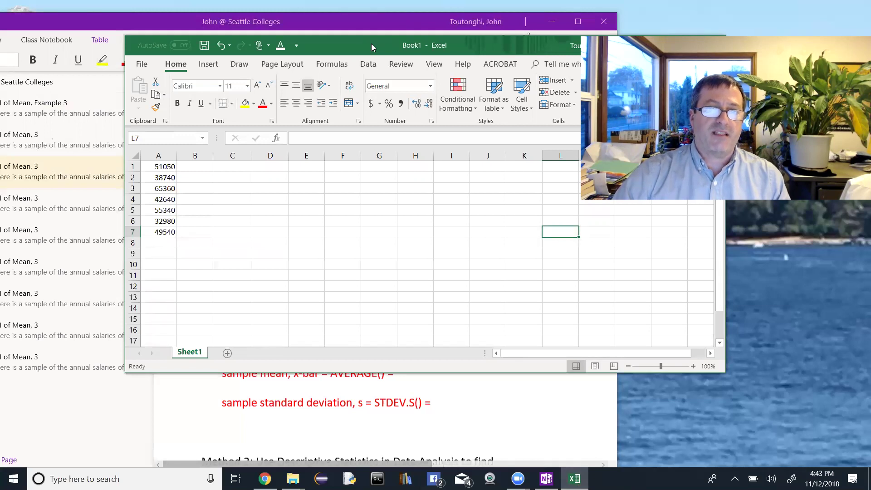
left_click_drag(371, 44, 586, 173)
left_click(413, 374)
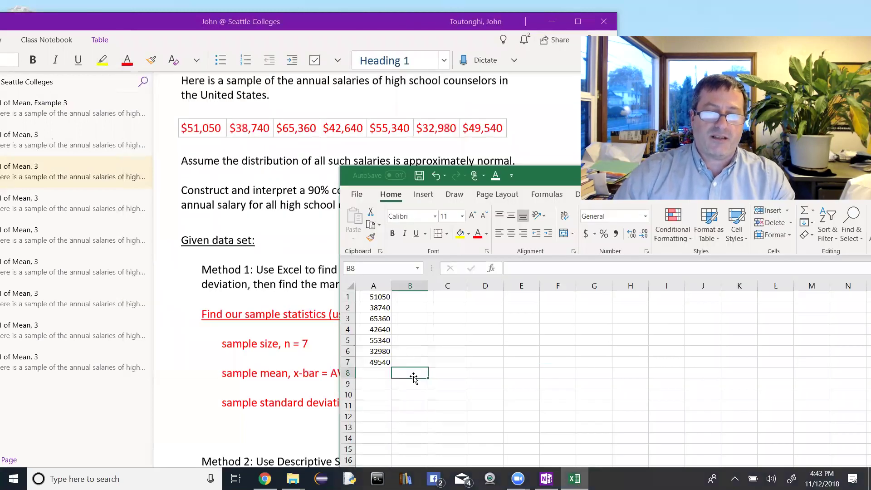
type("=av")
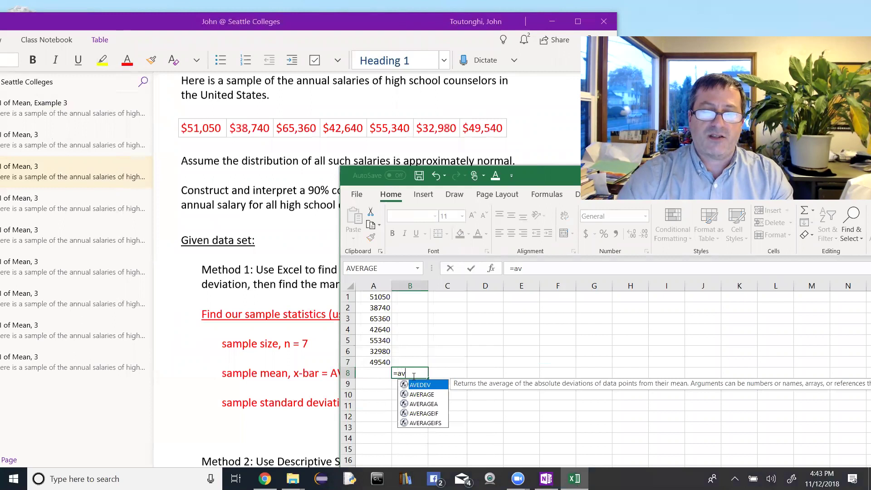
double_click(424, 395)
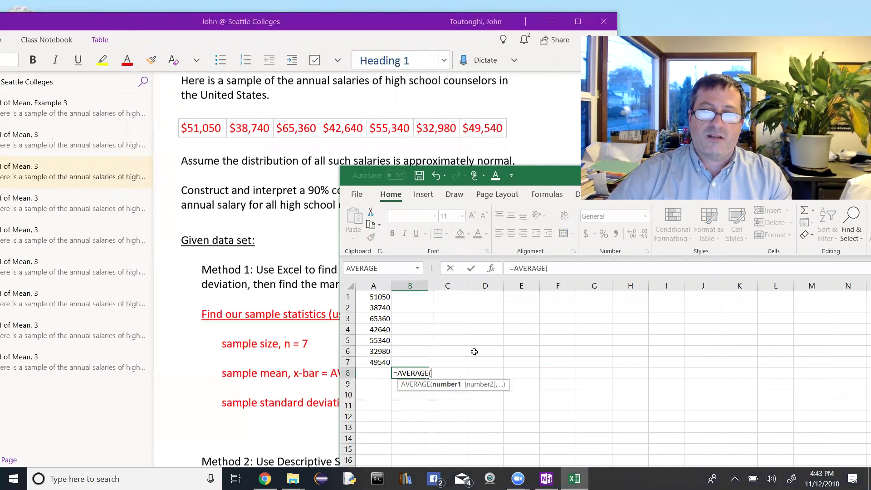
left_click(552, 269)
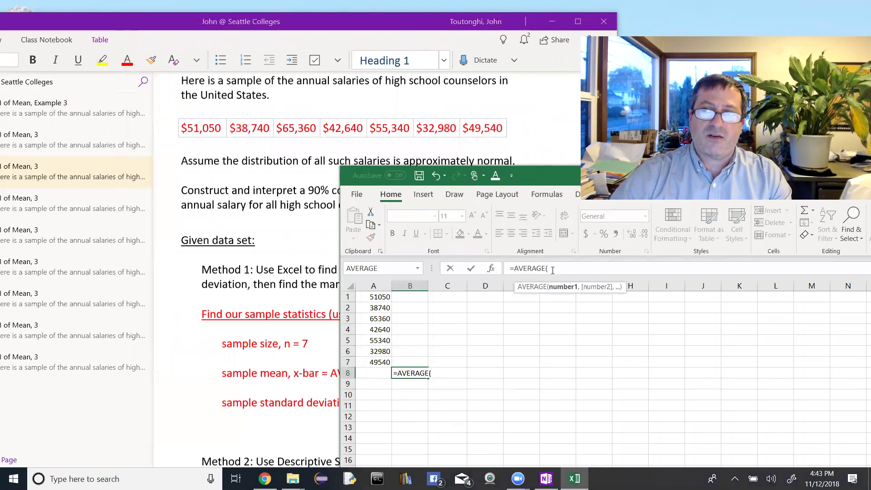
left_click(375, 298)
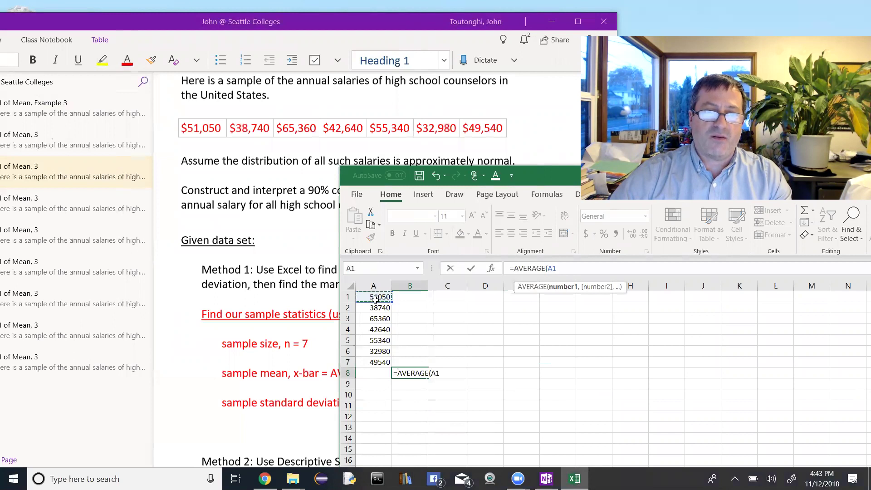
left_click_drag(375, 300, 378, 368)
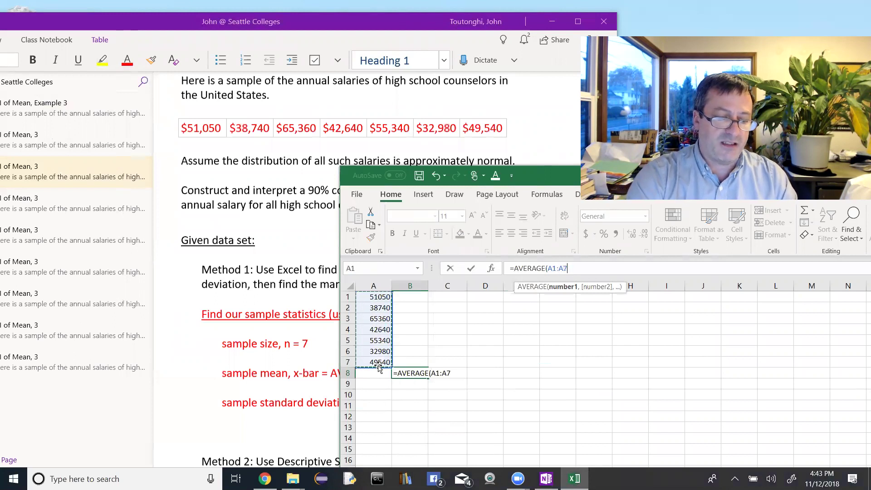
type(")")
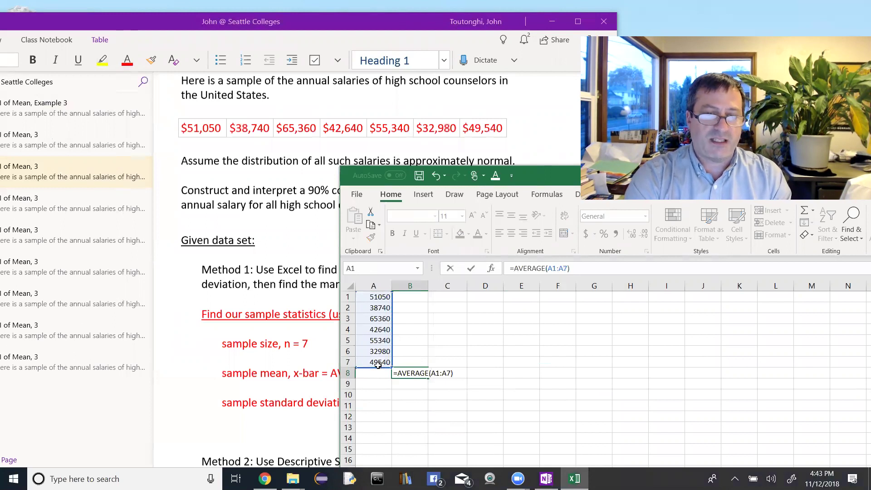
key("Tab")
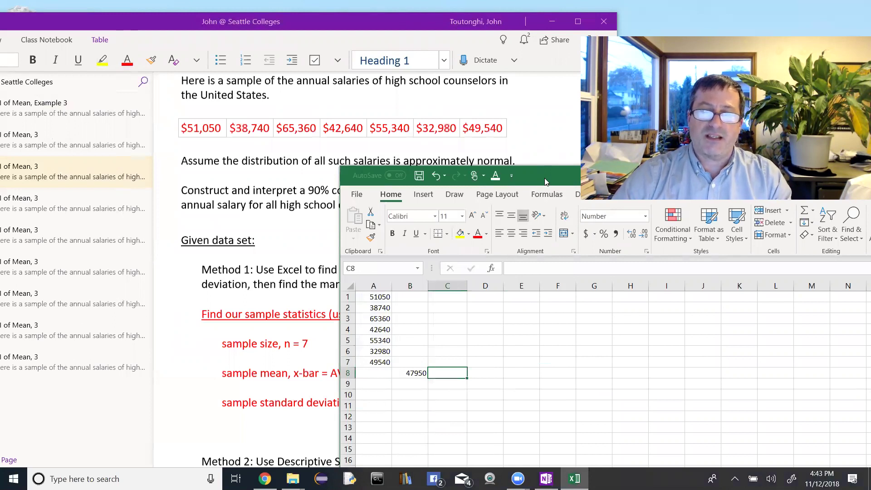
Step: Record 47950 after the sample mean line on the OneNote page
left_click_drag(546, 181, 623, 176)
left_click(404, 373)
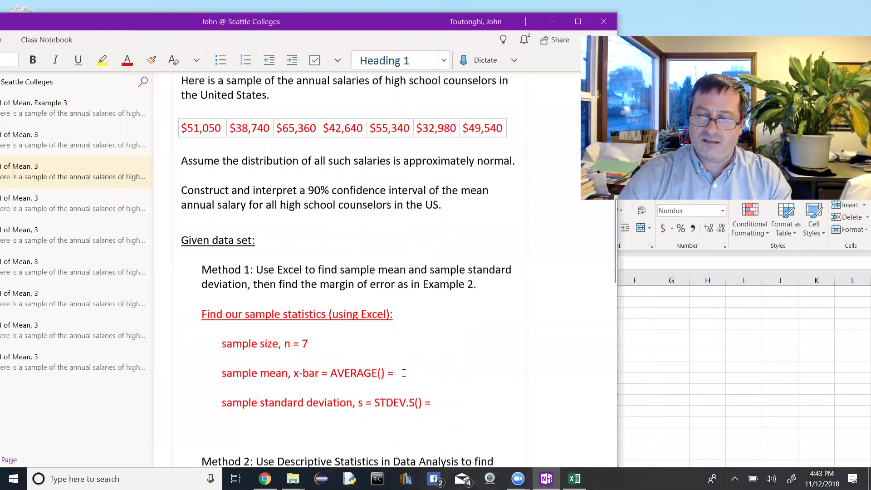
type("47950")
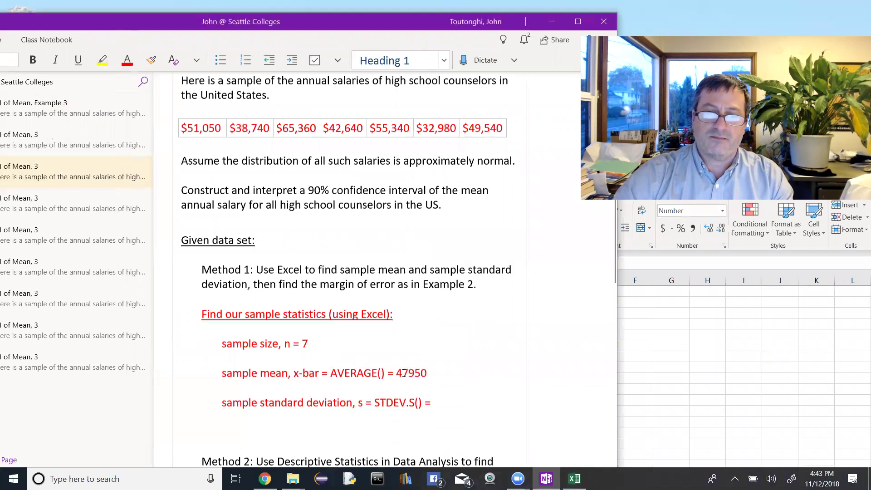
left_click(444, 401)
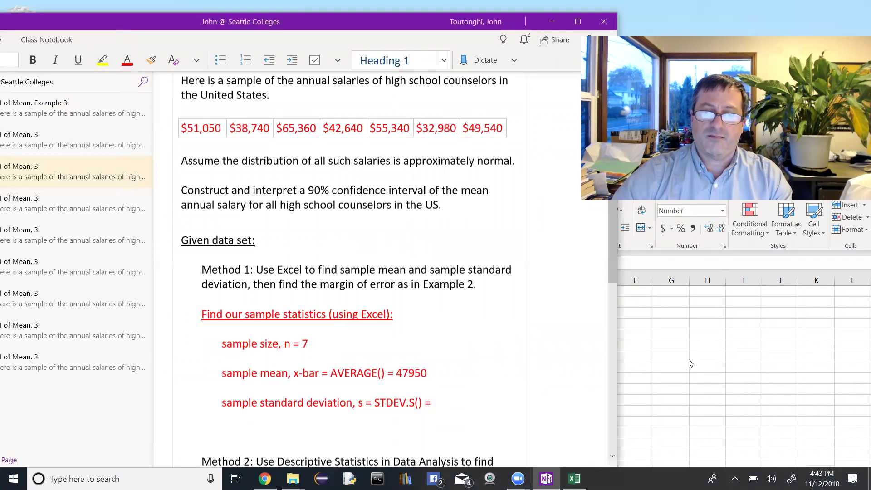
key("alt+Tab")
Step: Enter =STDEV.S(A1:A7) in cell C8, returning a standard deviation of 10855
type("=")
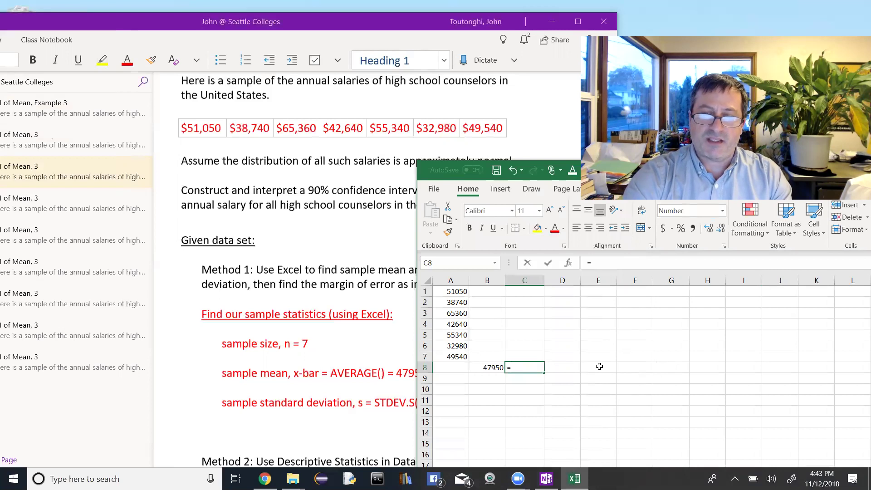
type("st")
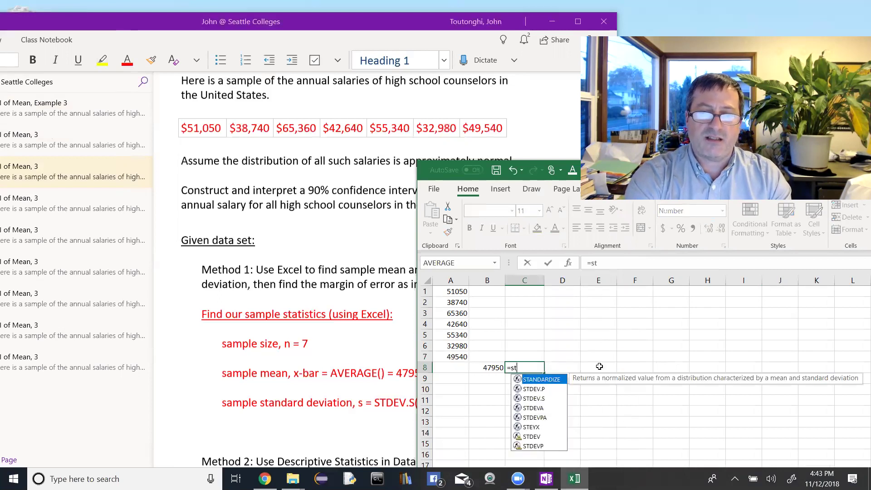
left_click(534, 399)
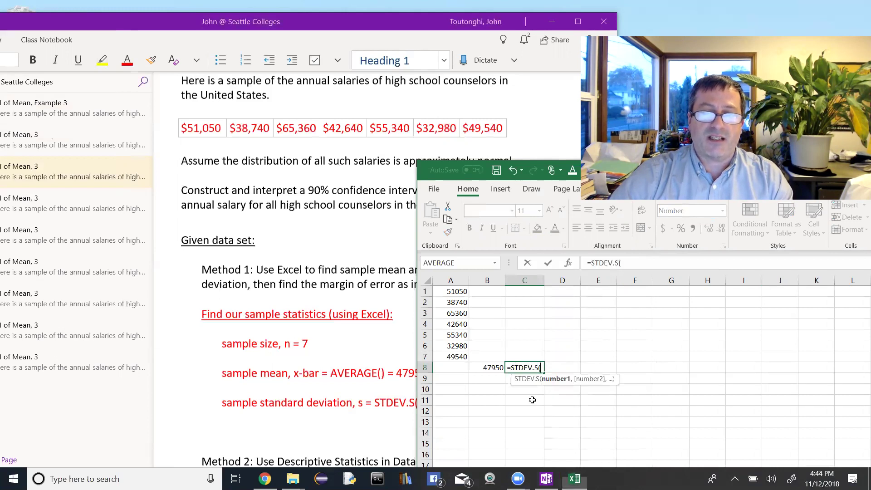
double_click(534, 399)
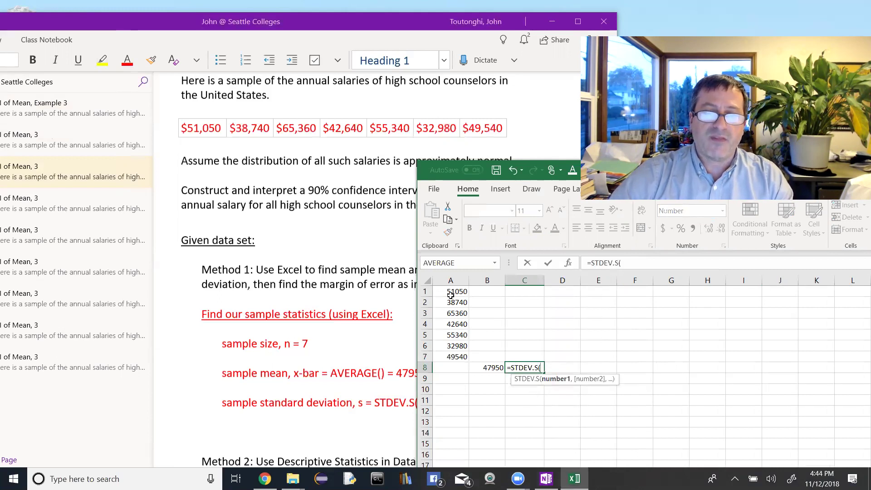
left_click_drag(450, 292, 450, 357)
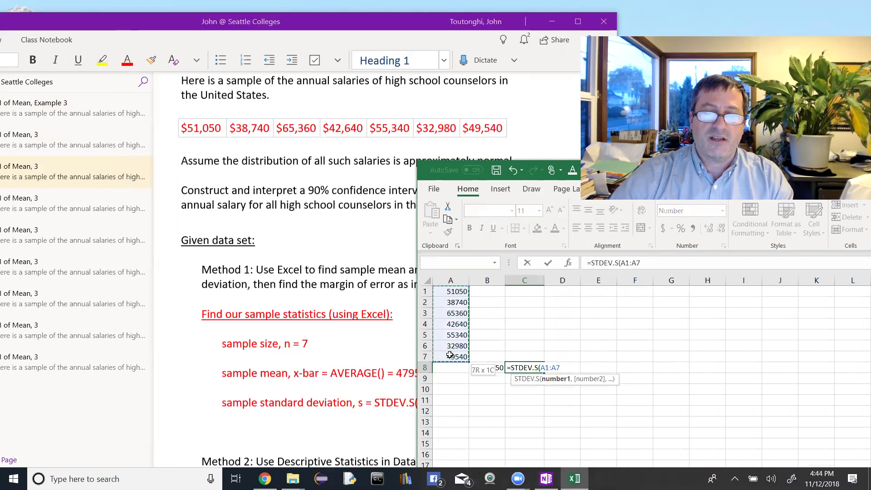
type(")")
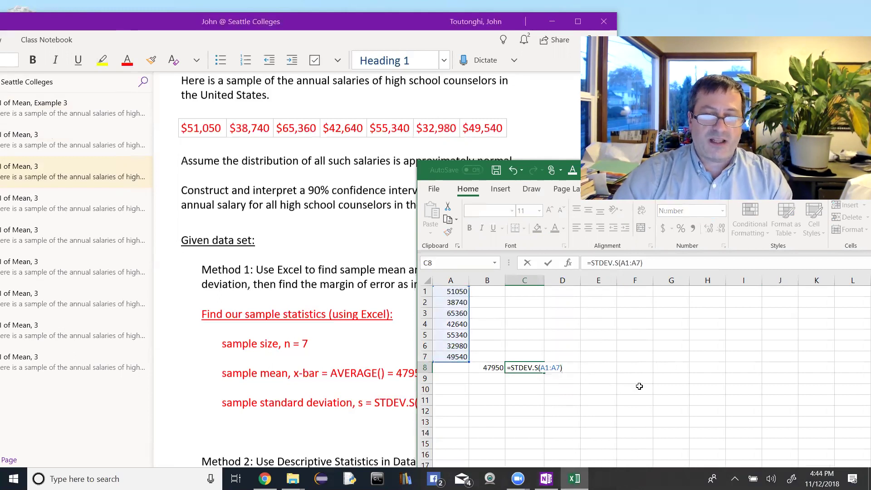
key("Tab")
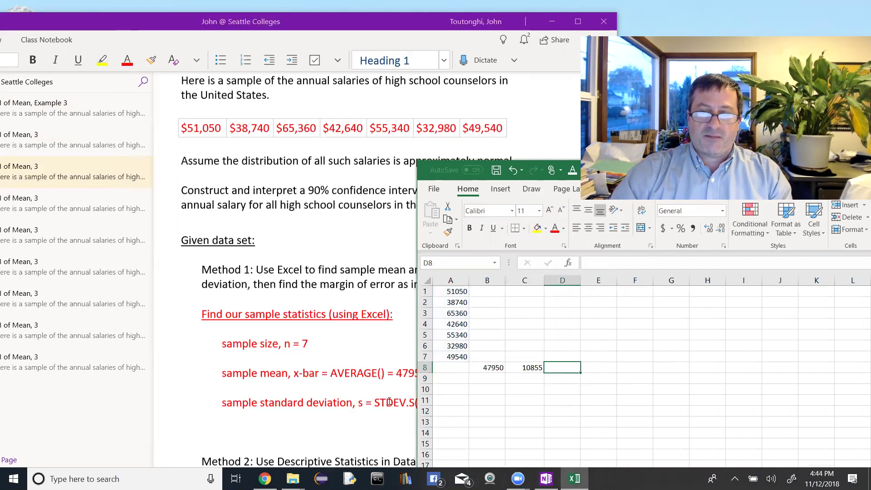
Step: Record 10855 as the standard deviation in OneNote, then move to the next example page
left_click(389, 401)
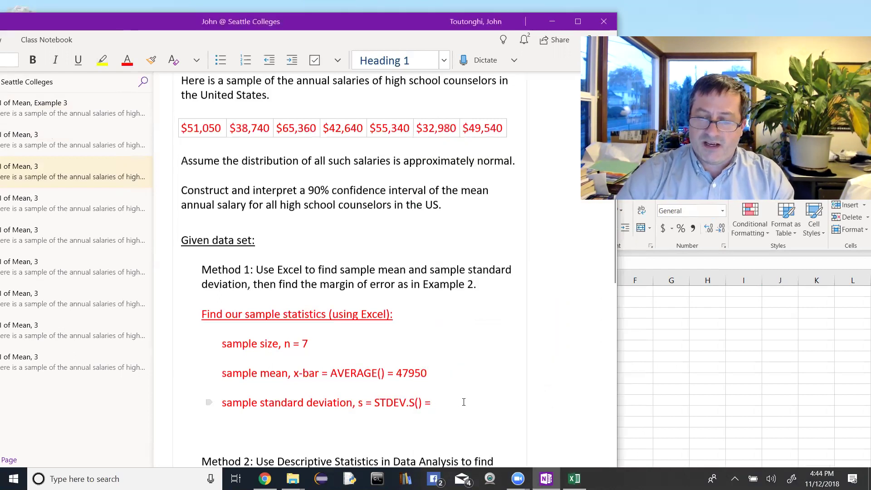
type("108")
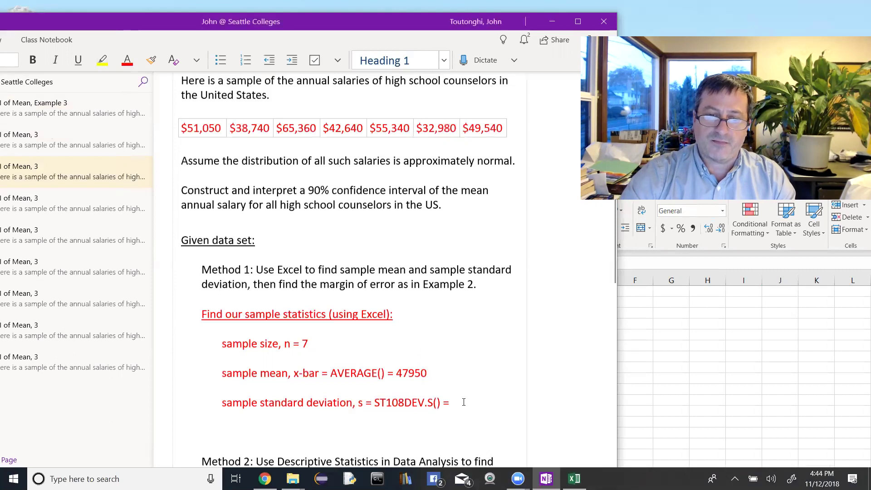
key("BackSpace")
key("BackSpace")
key("BackSpace")
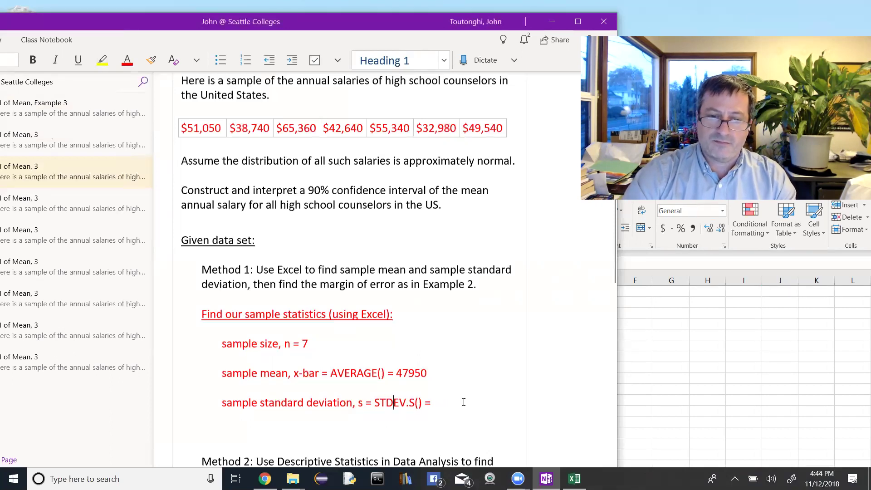
key("Right")
key("Right")
key("Right")
key("Right")
key("Right")
key("Right")
key("Right")
key("Right")
key("Right")
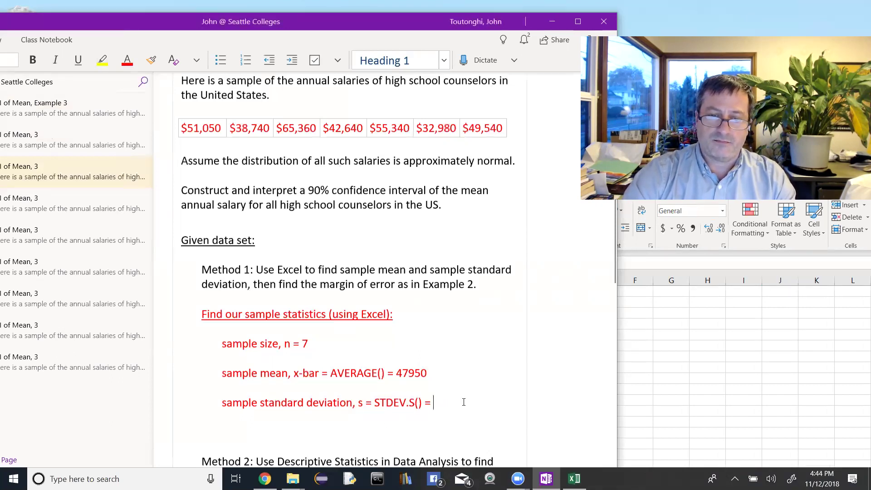
type("10855")
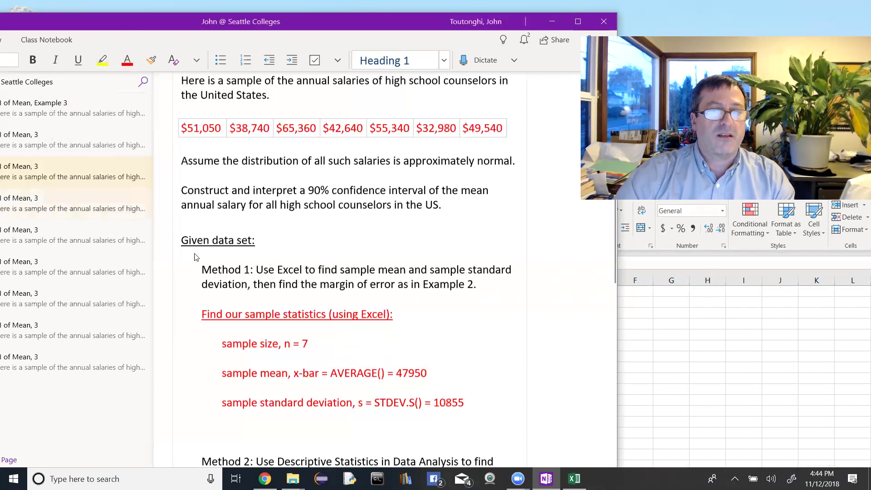
left_click(673, 353)
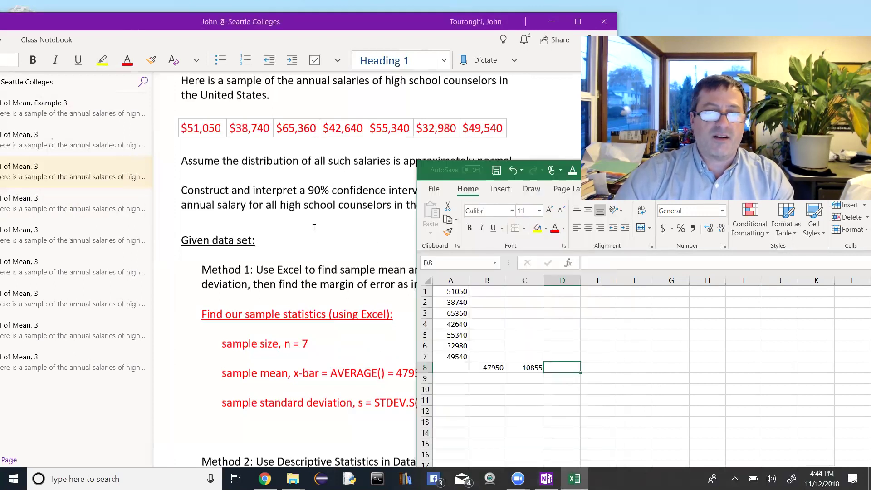
left_click(84, 212)
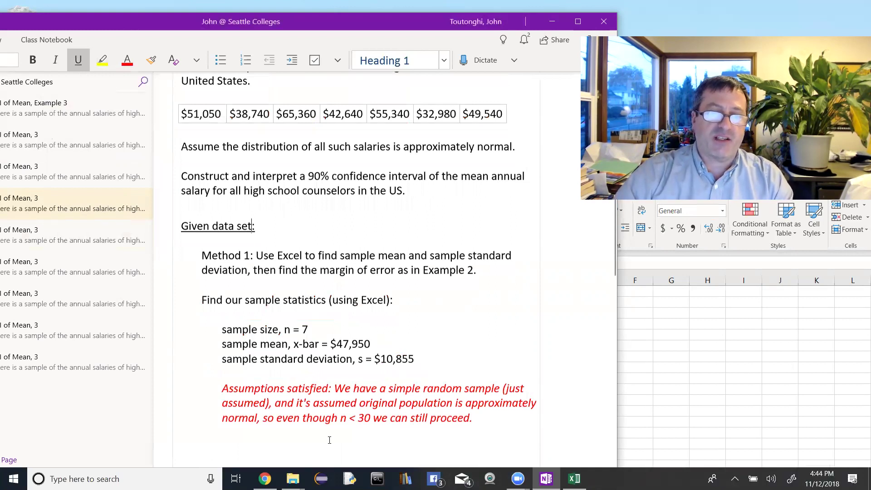
Step: Move the assumption explanation to its own line and make the normality sentence red italic
left_click(347, 390)
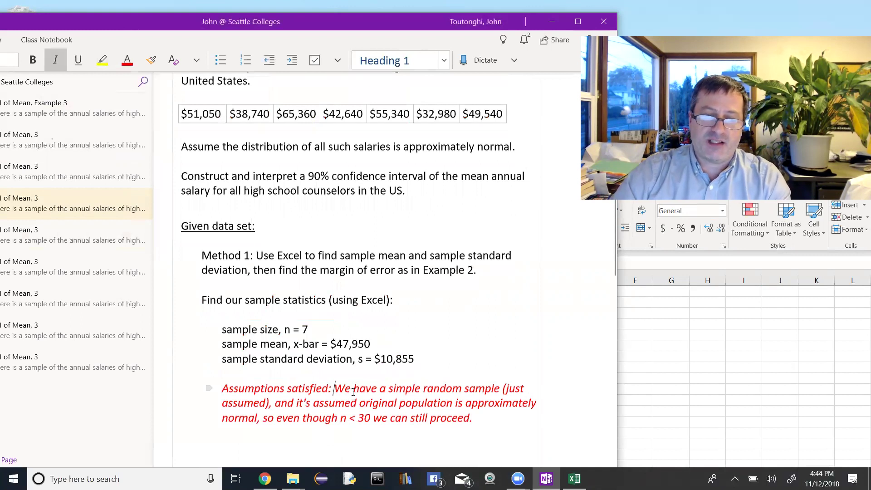
key("Return")
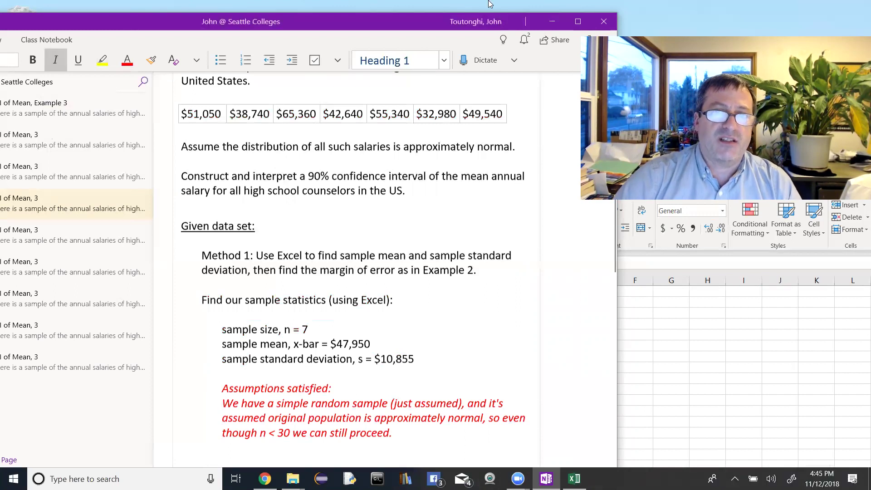
left_click_drag(516, 146, 181, 139)
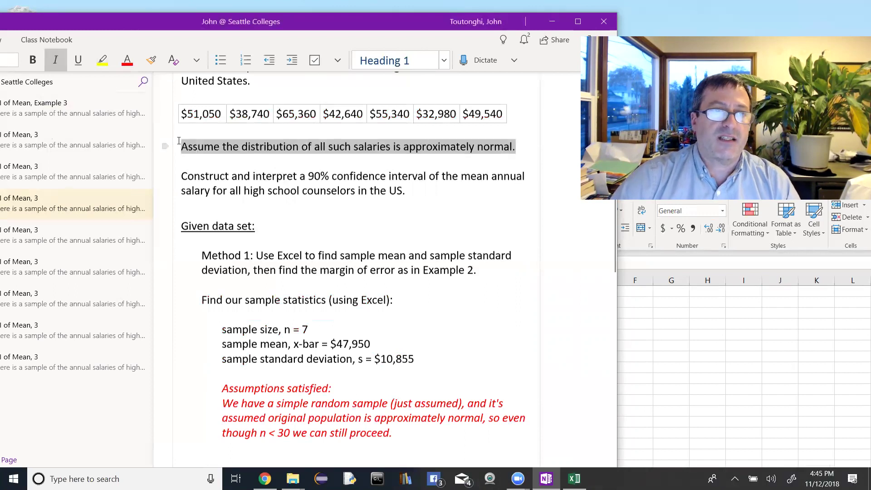
left_click(127, 59)
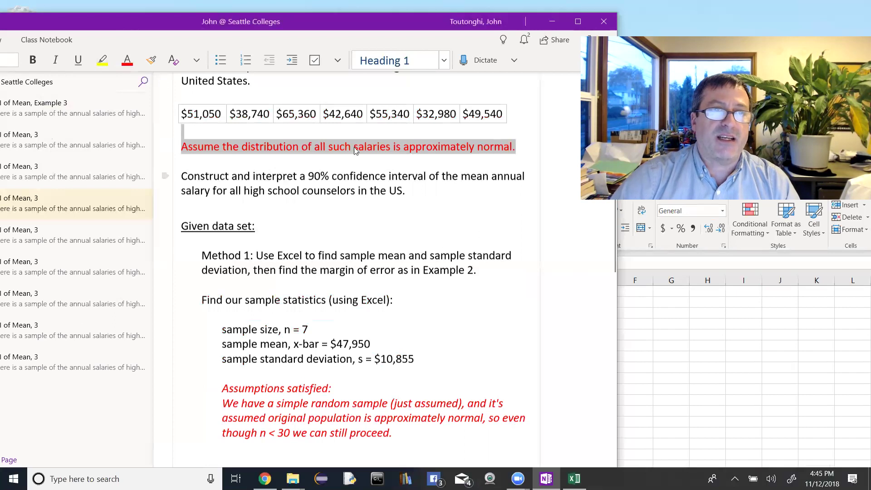
left_click(55, 60)
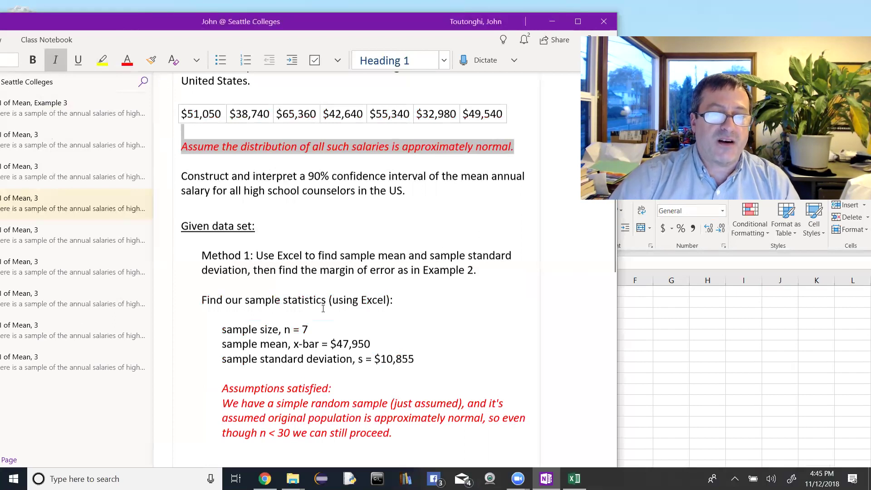
Step: Color n = 7 red, and highlight 'approximately normal' and the 90% confidence level
left_click_drag(309, 331, 282, 331)
left_click(127, 60)
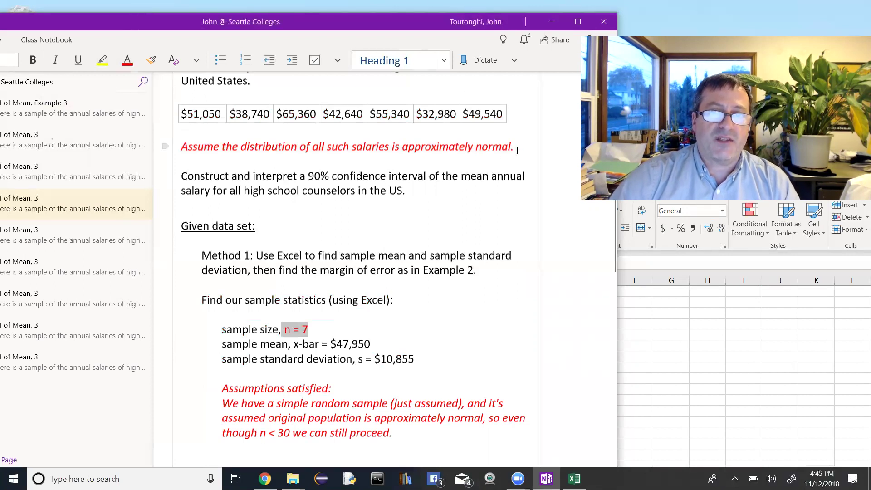
left_click_drag(516, 147, 402, 146)
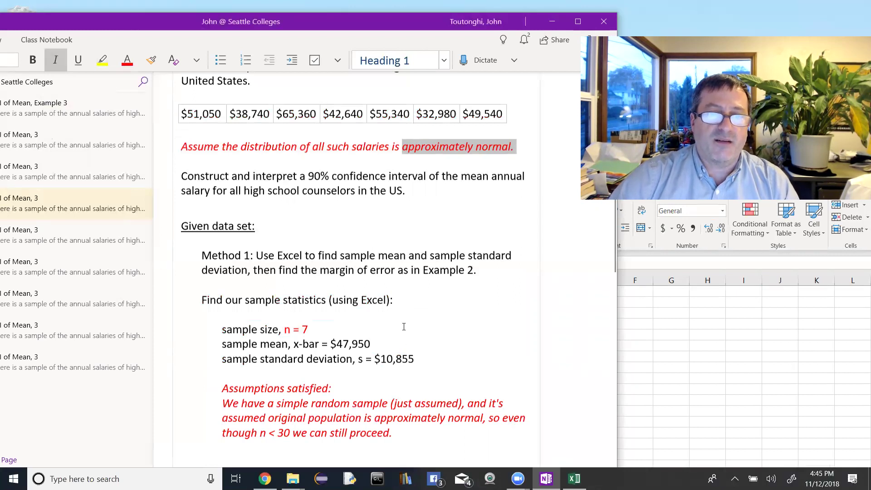
left_click_drag(308, 177, 331, 177)
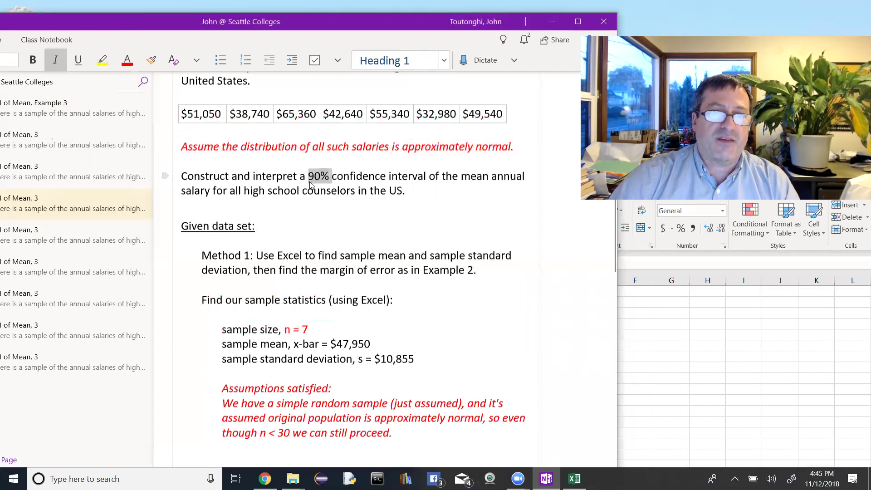
Step: On the next page, add 'alpha = 1.00 - .90 = 0.10' below the sample statistics
left_click(91, 234)
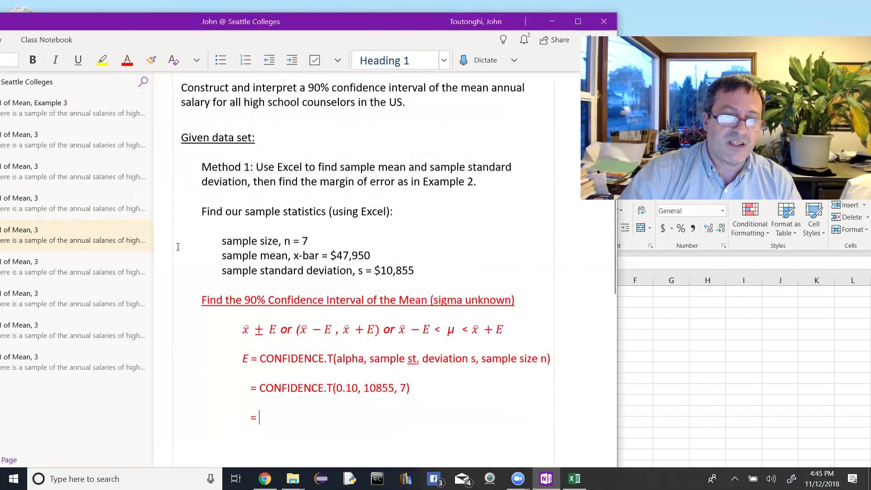
left_click(235, 282)
type("a")
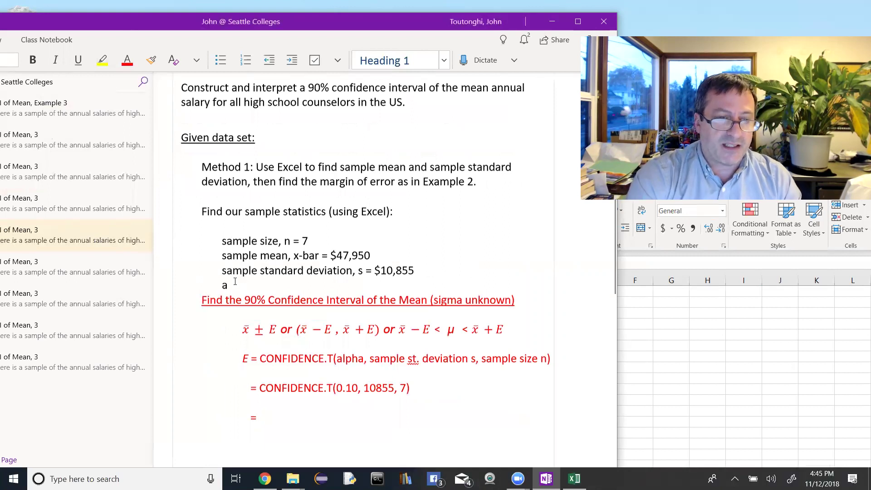
type("lpha")
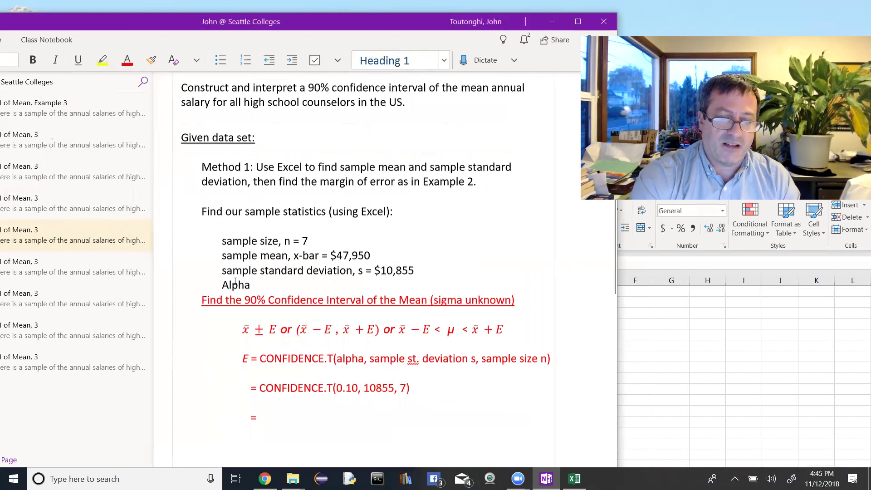
key("ctrl+z")
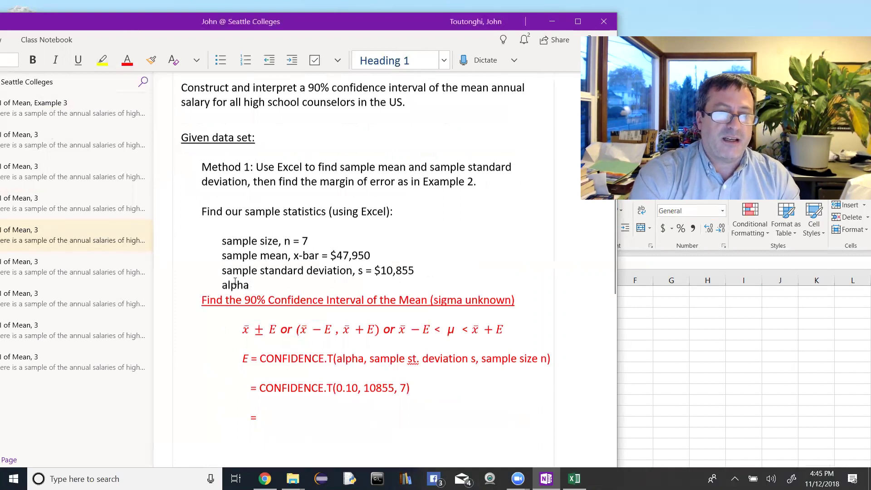
type("= 1.00")
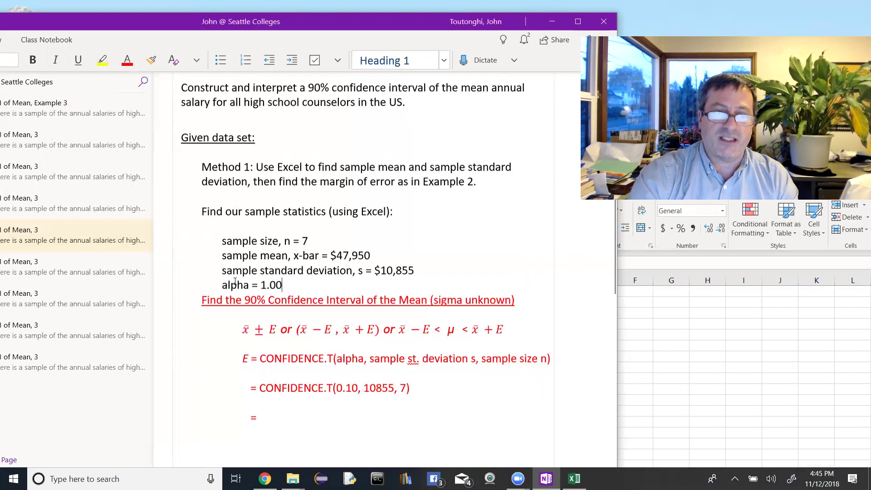
type(" - ")
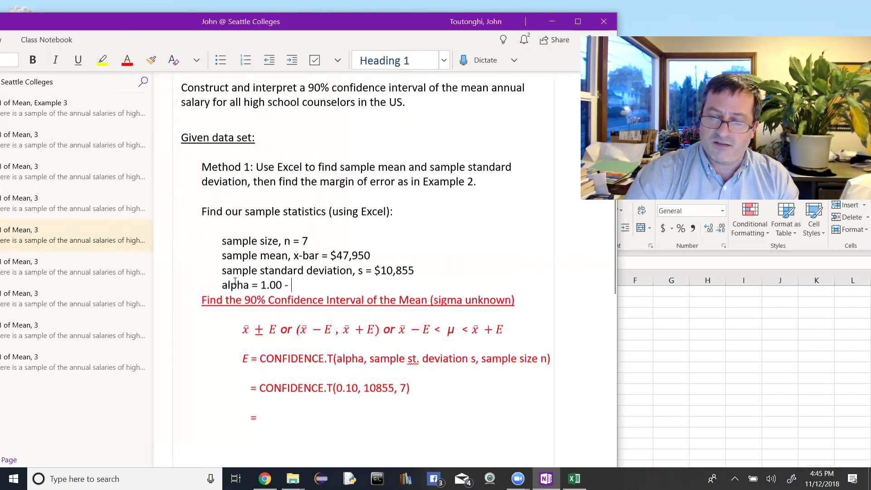
type(".90 = 0.1")
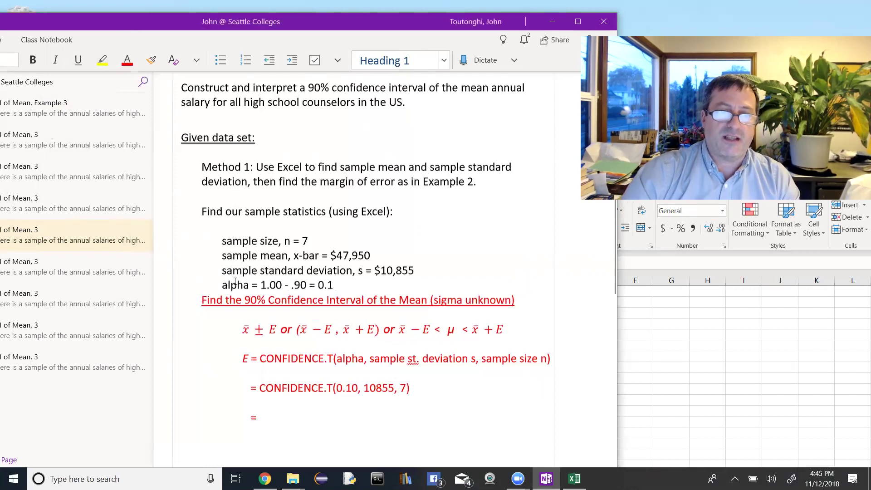
type("0")
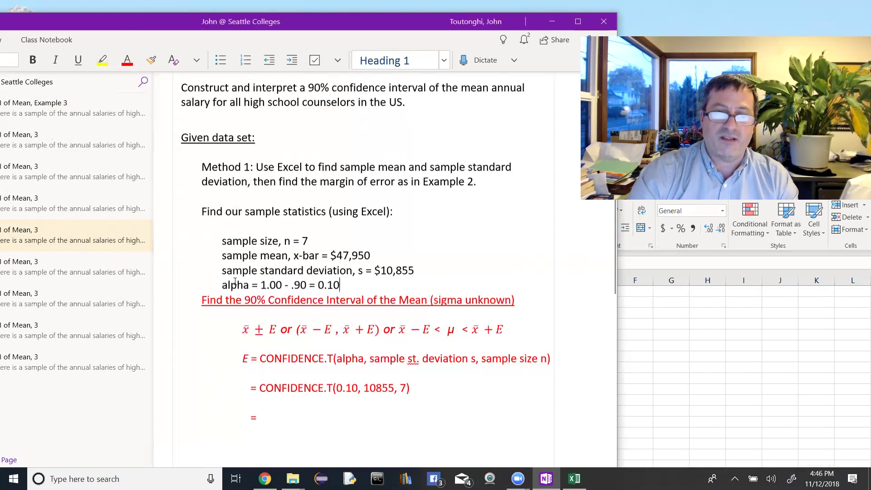
key("Return")
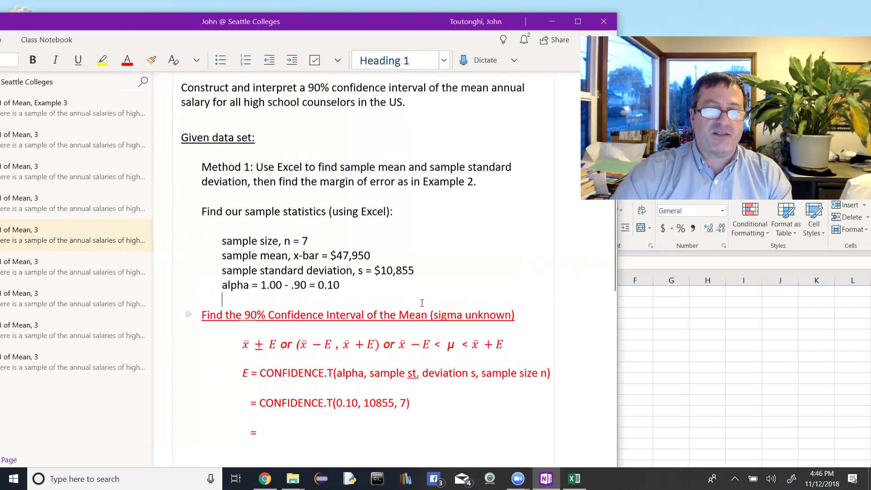
Step: Italicize 'sigma unknown' in the red heading, then highlight the sample mean 47,950
left_click_drag(511, 316, 434, 318)
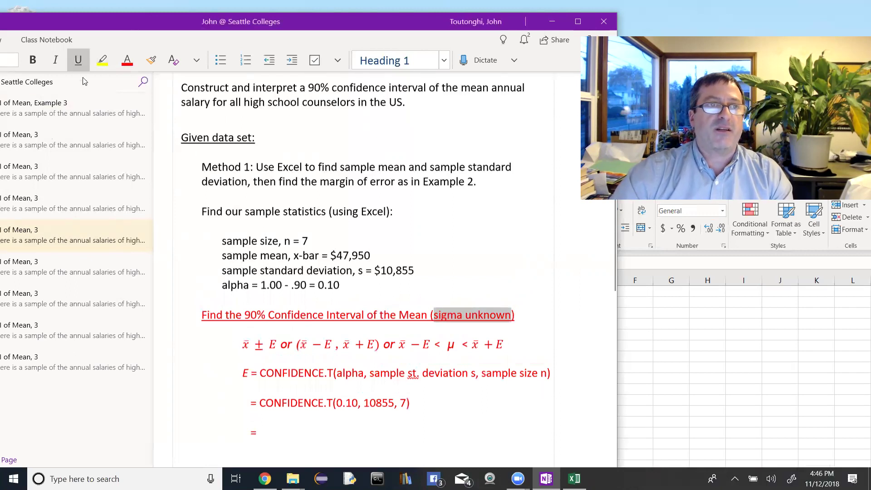
left_click(56, 60)
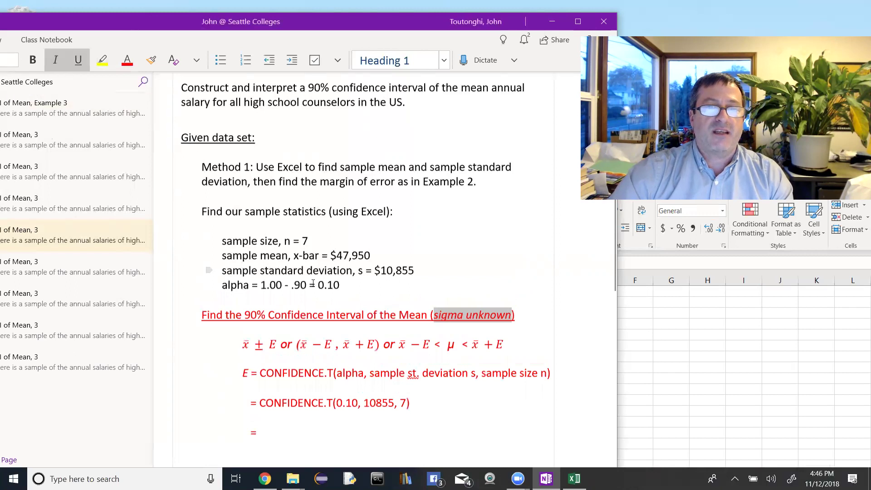
left_click(399, 323)
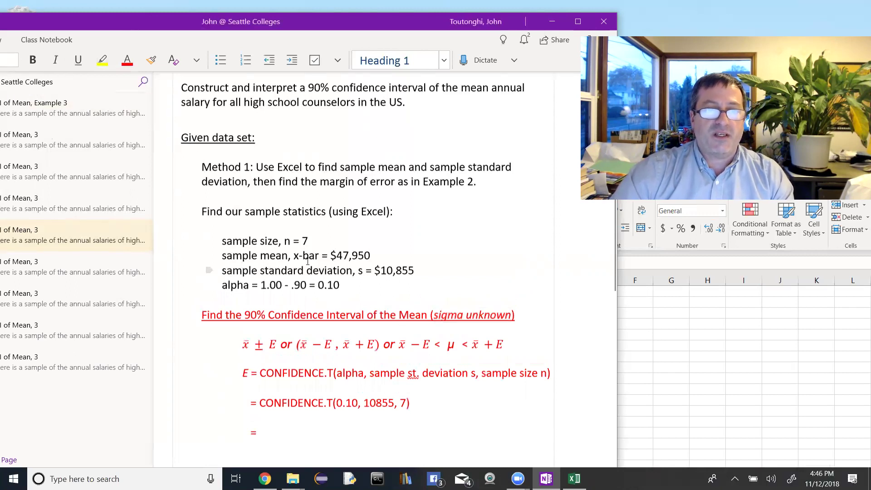
double_click(239, 270)
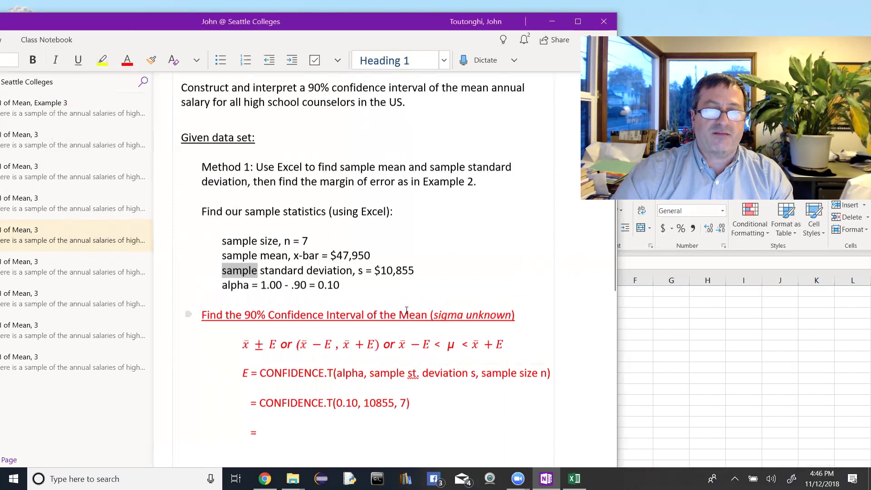
left_click(511, 346)
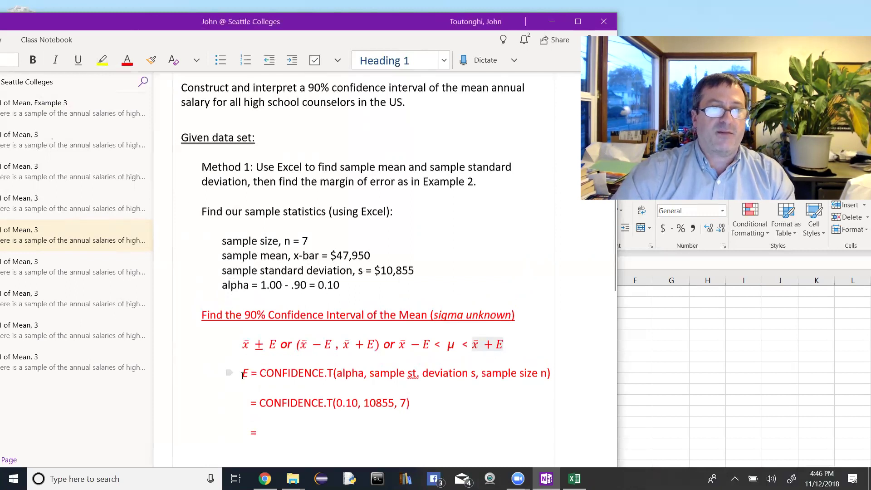
left_click_drag(371, 257, 337, 256)
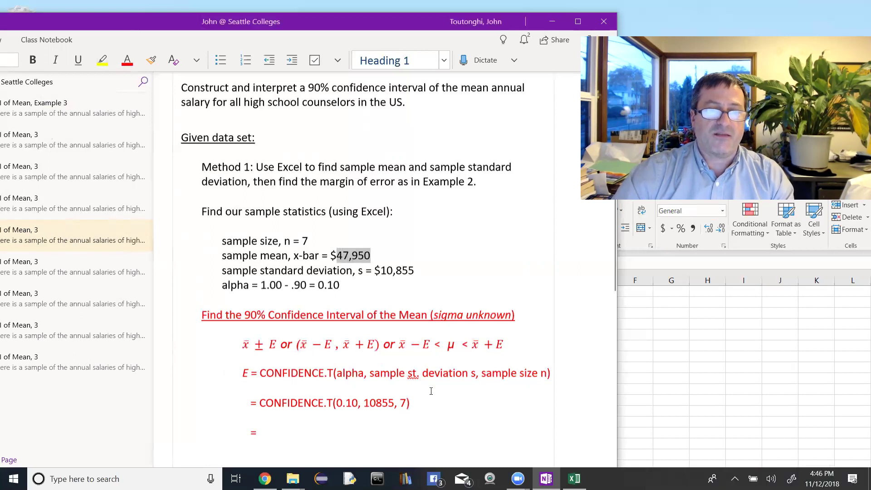
scroll(431, 391, "down", 3)
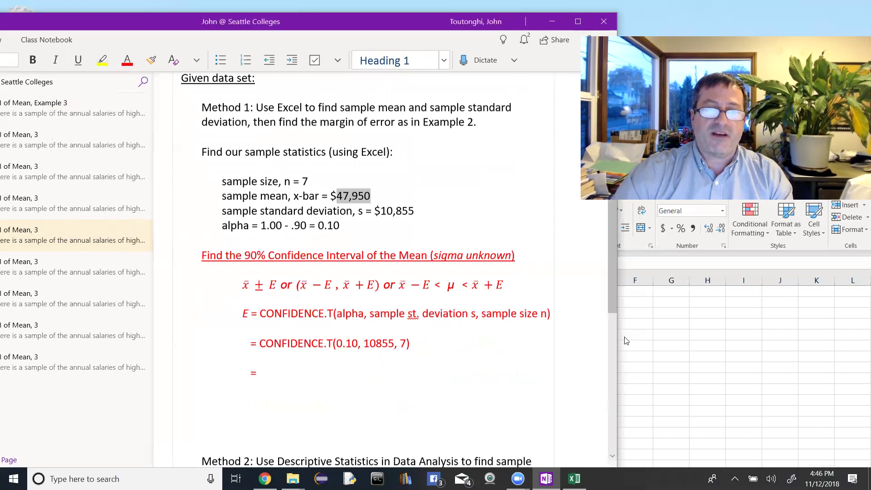
Step: Enter =CONFIDENCE.T(0.10, 10855, 7) in cell D8 to get the margin of error
left_click(645, 341)
left_click(571, 367)
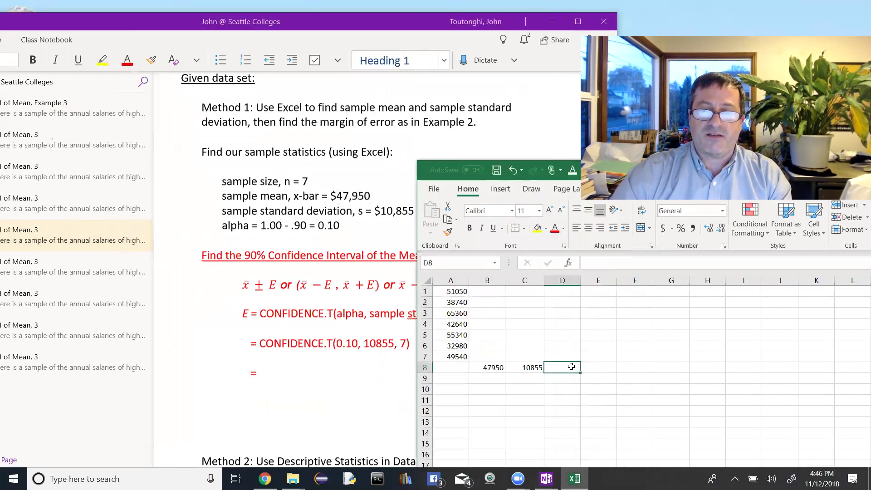
double_click(568, 366)
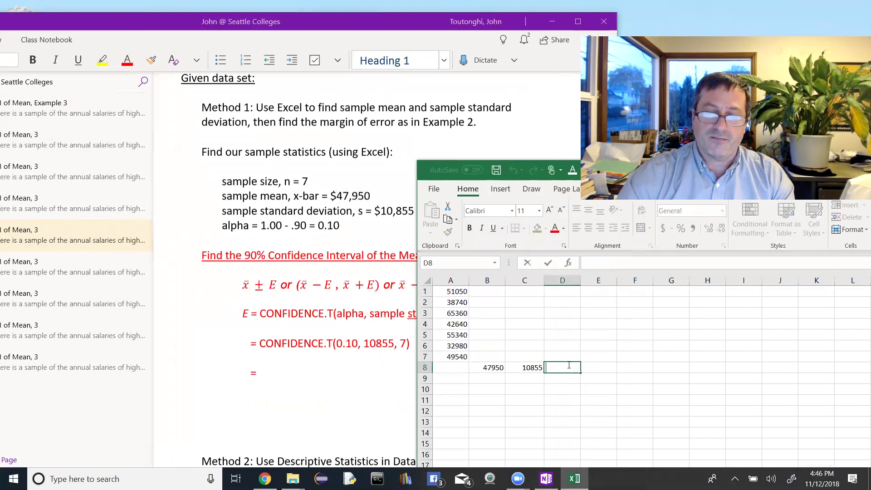
type("=c")
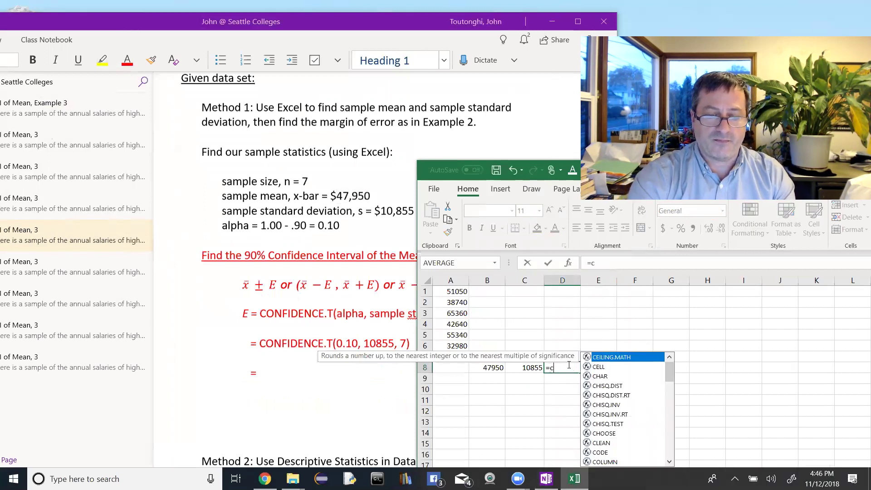
type("on")
left_click(580, 398)
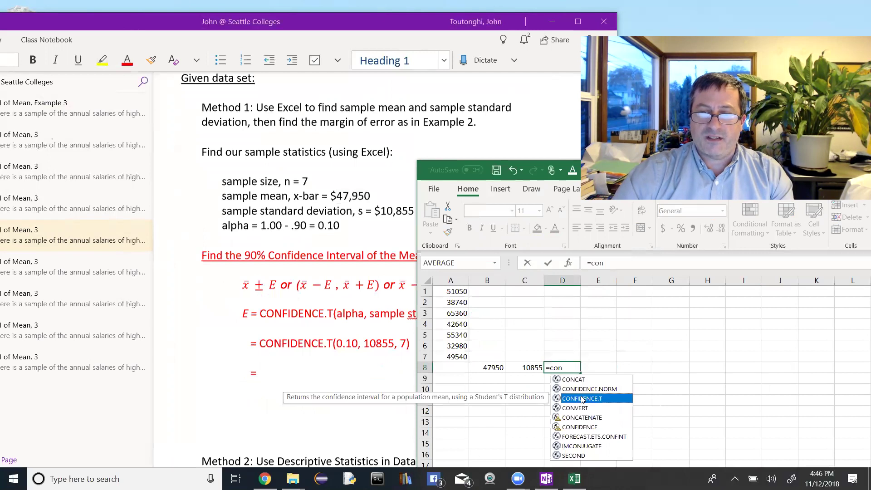
double_click(580, 398)
type(".01")
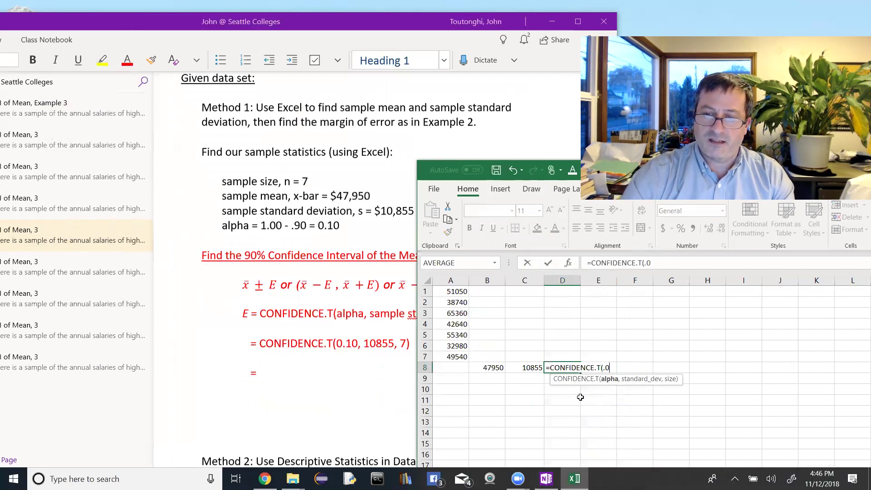
key("BackSpace")
key("BackSpace")
type("0.")
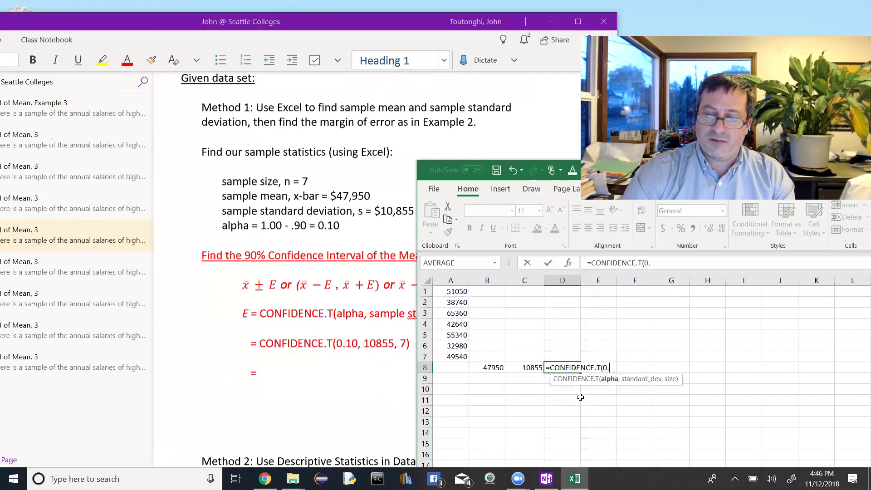
type("10, ")
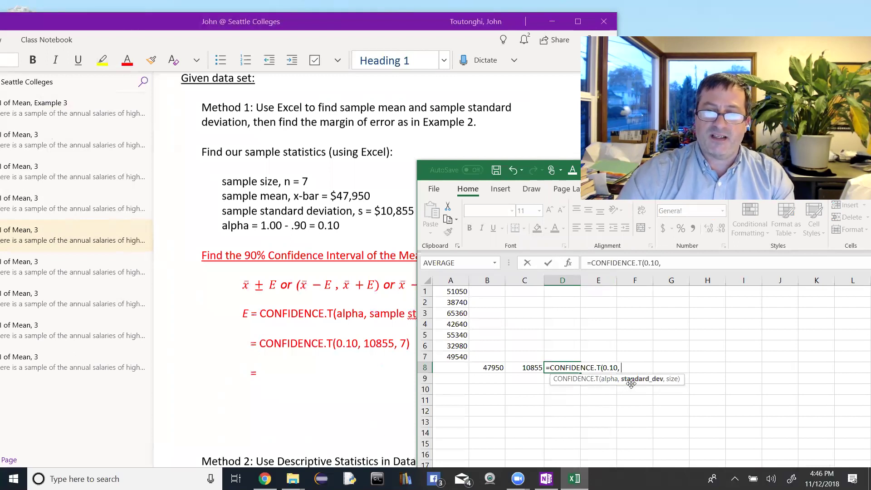
type("10855")
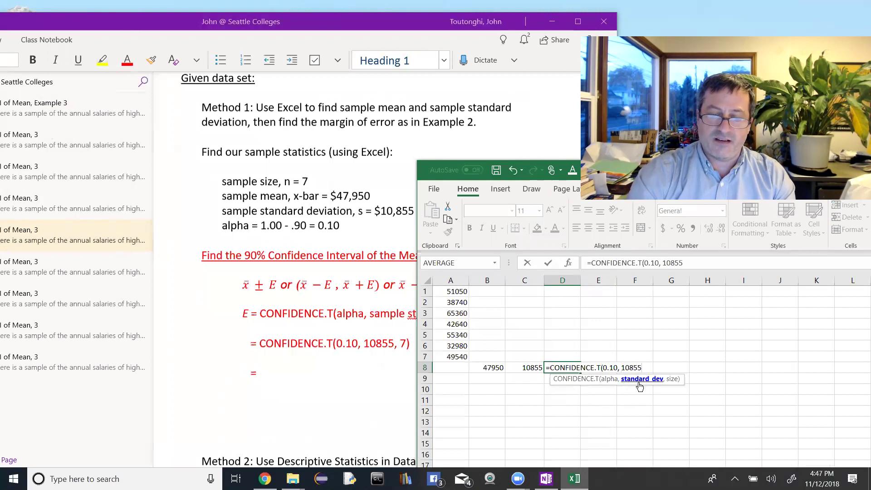
type(",")
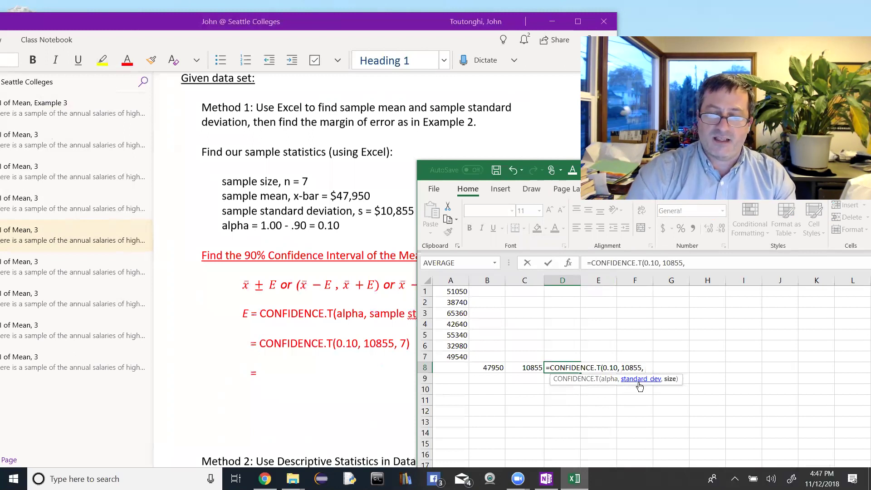
type(" 7)")
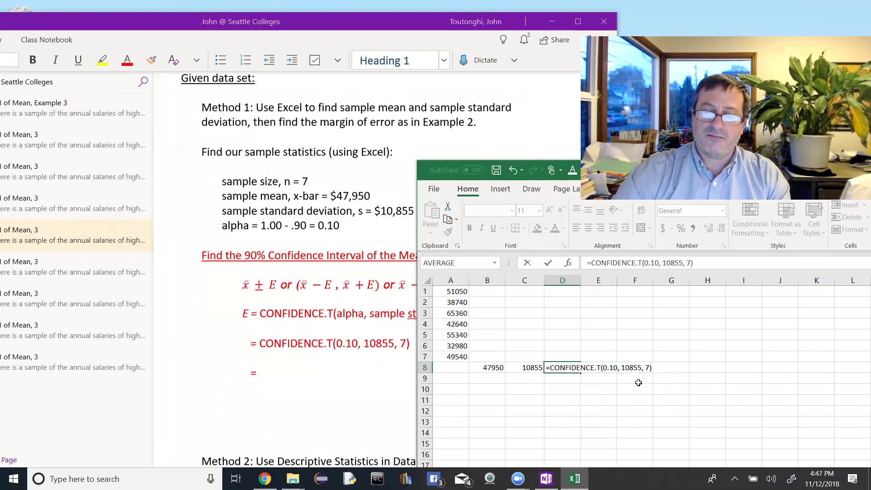
key("Tab")
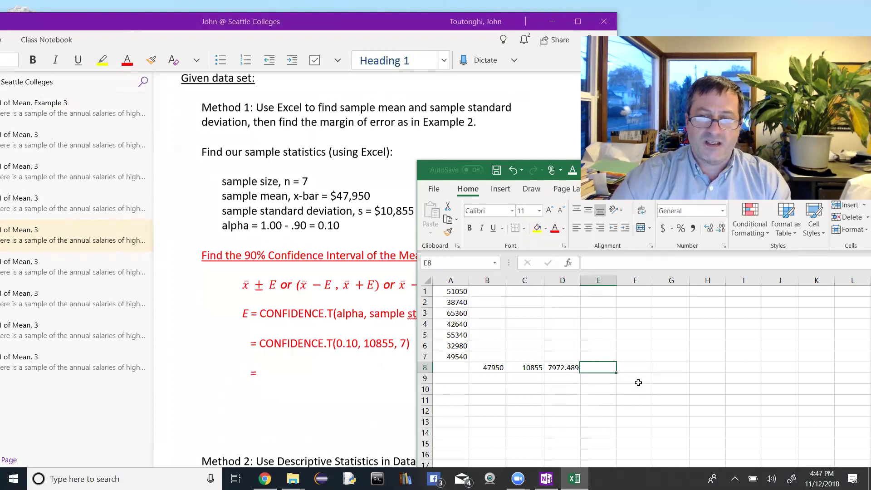
Step: Reduce the decimals in D8 so the margin of error shows as 7972
left_click(568, 371)
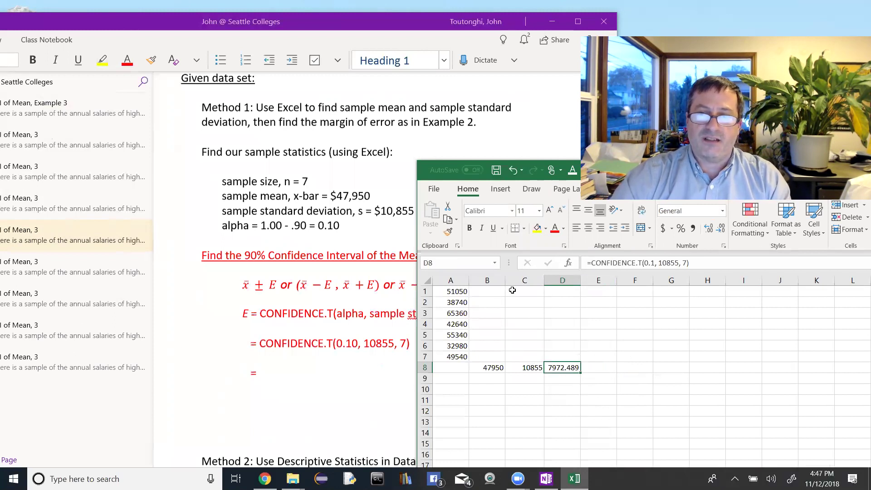
left_click(721, 230)
left_click(721, 230)
left_click(721, 230)
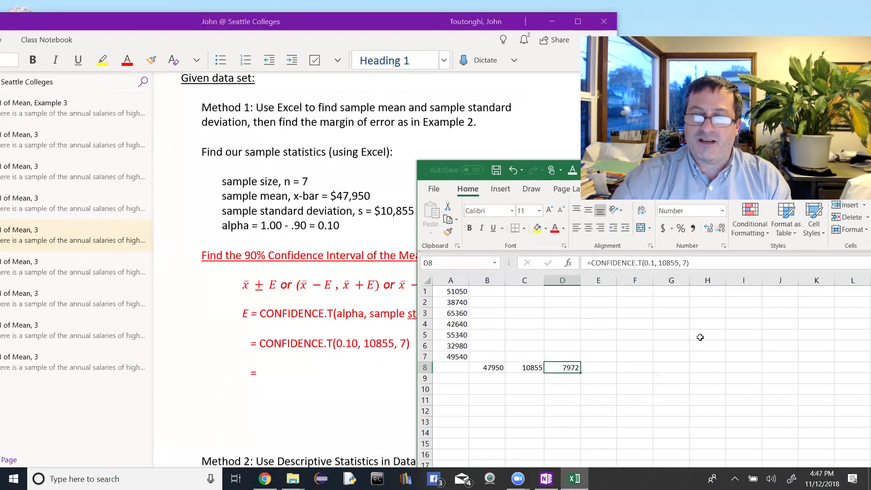
Step: Record the margin of error as $7,972 in OneNote and remove the extra blank lines
left_click(272, 372)
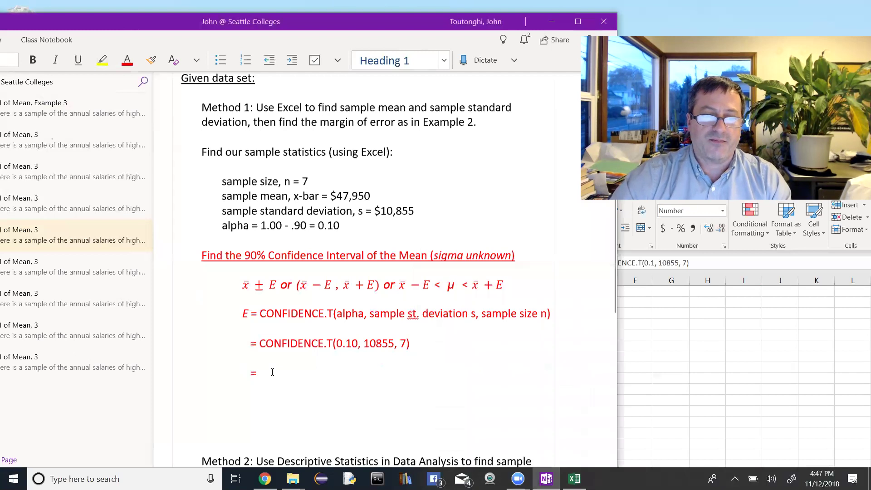
type("7972")
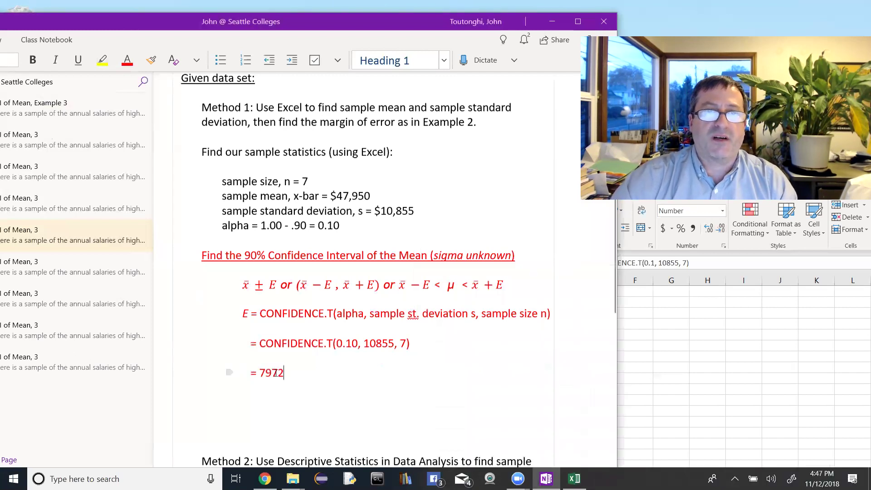
left_click(298, 415)
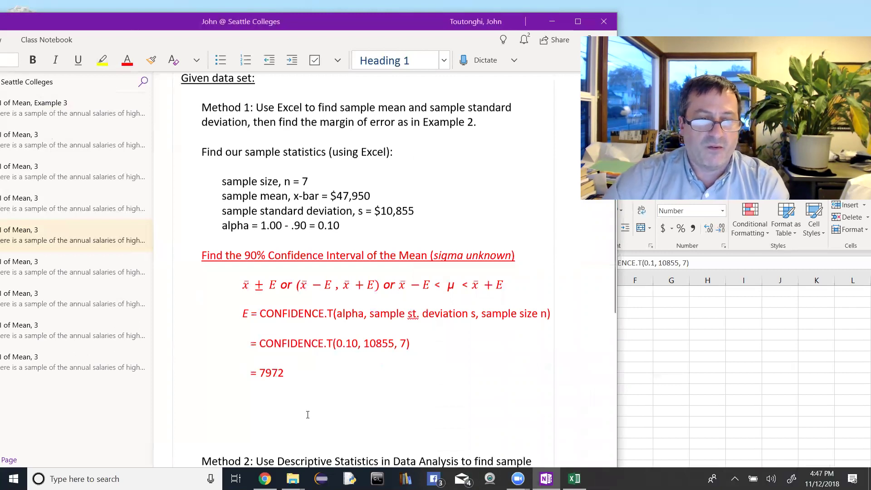
key("Delete")
key("Delete")
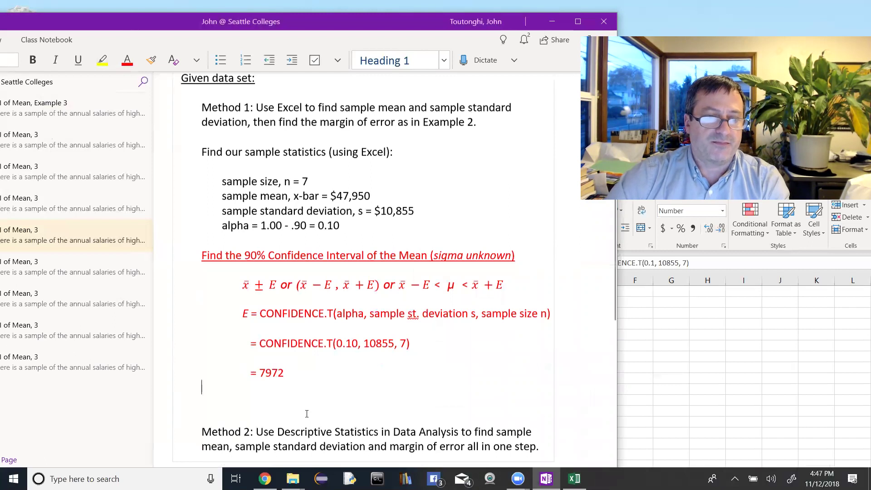
left_click(264, 373)
type(",")
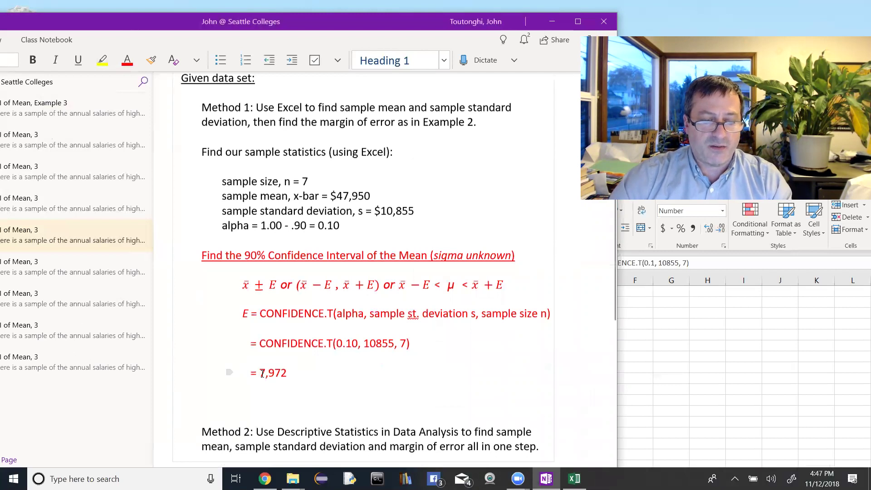
left_click(262, 373)
type("4")
key("BackSpace")
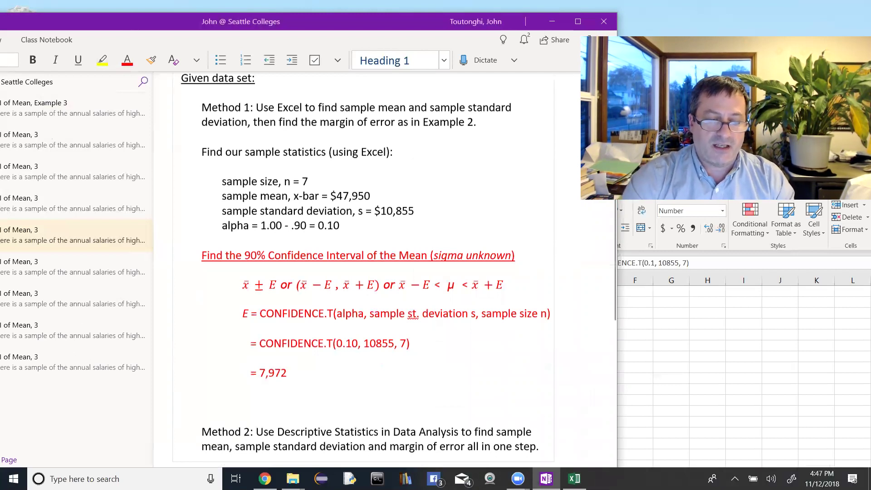
type("$")
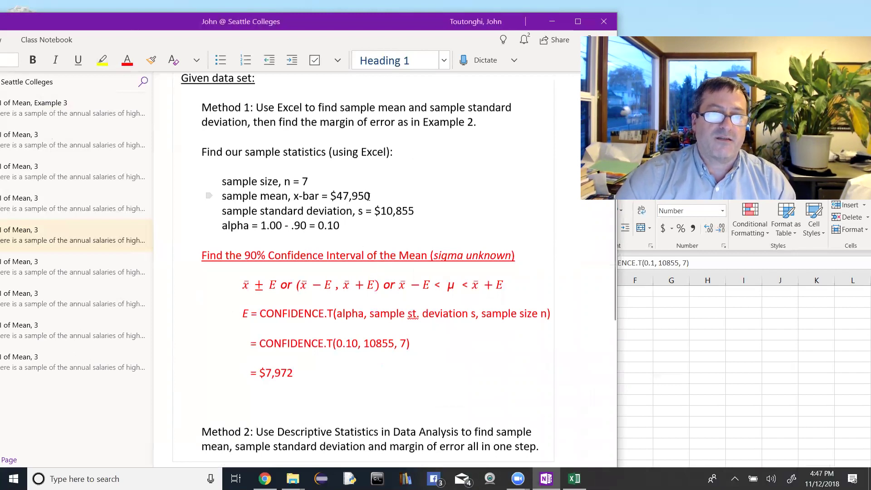
left_click_drag(368, 196, 336, 196)
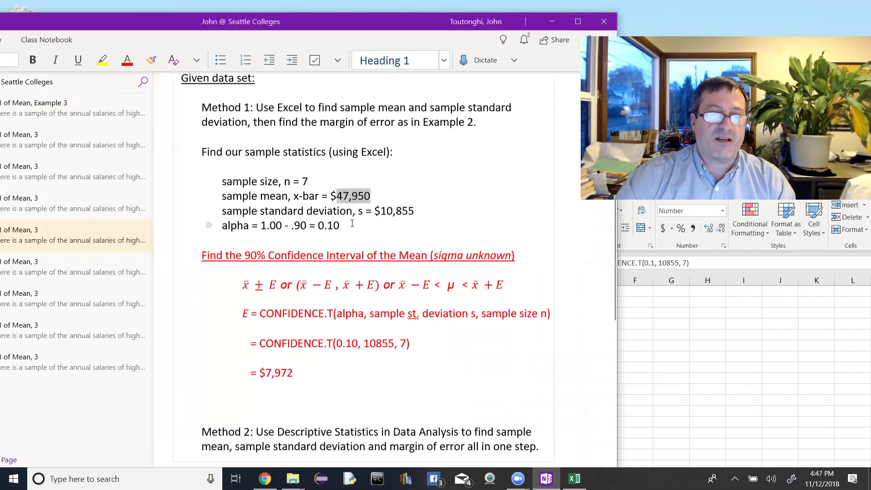
left_click(110, 272)
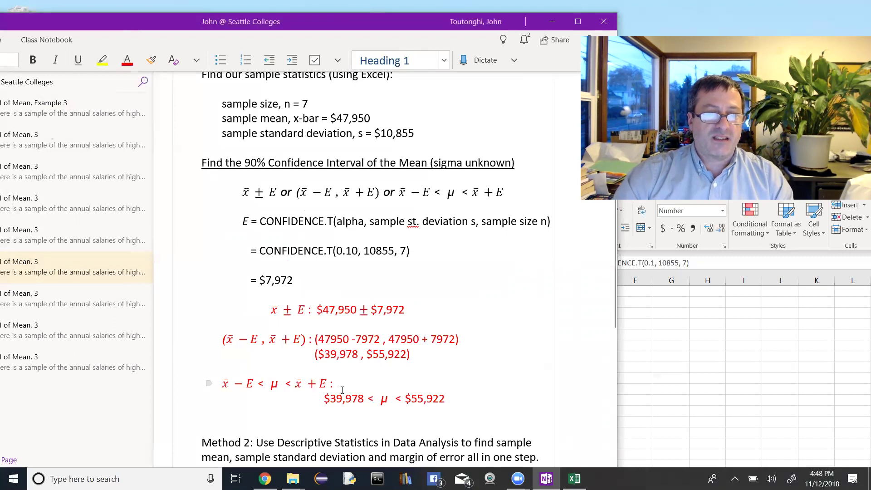
Step: Open the finished page concluding 90% confidence that the mean salary lies within $39,978–$55,922
left_click(55, 305)
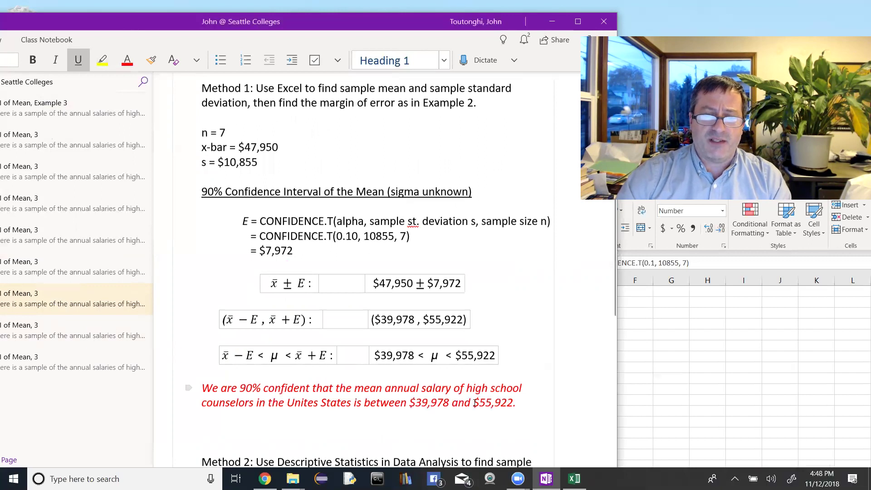
Step: Scroll up to the salary table and widen its second column
scroll(485, 409, "up", 2)
scroll(485, 408, "up", 4)
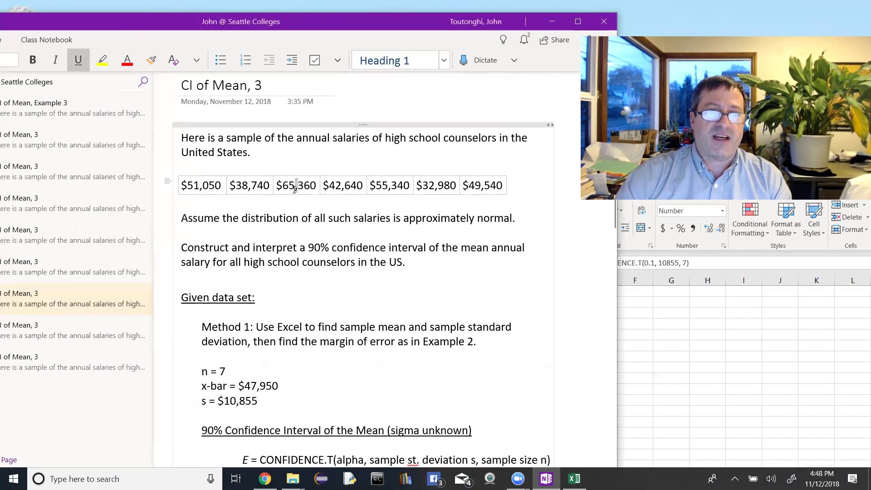
left_click(294, 190)
left_click_drag(273, 185, 281, 185)
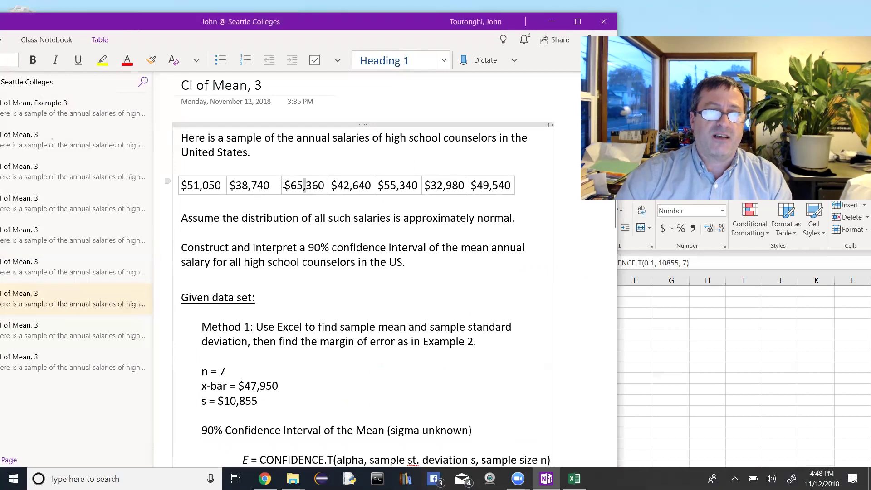
Step: Colour the $65,360 value red and return below the red conclusion
double_click(304, 186)
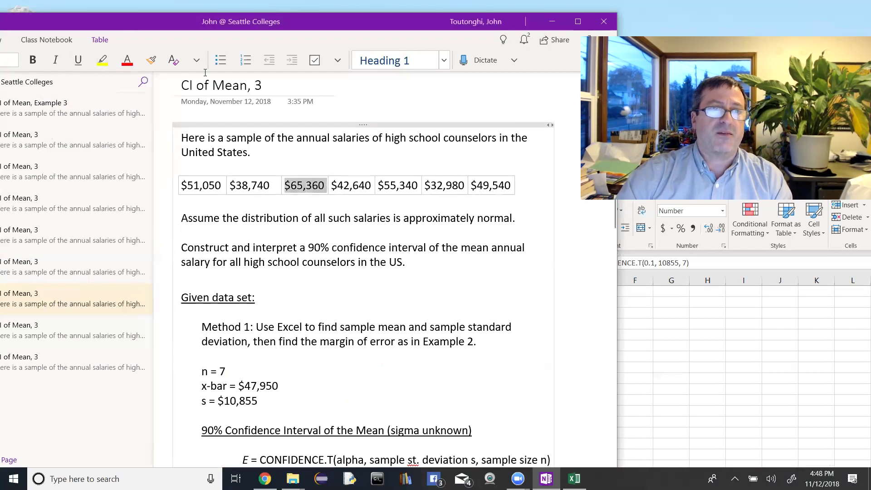
left_click(127, 60)
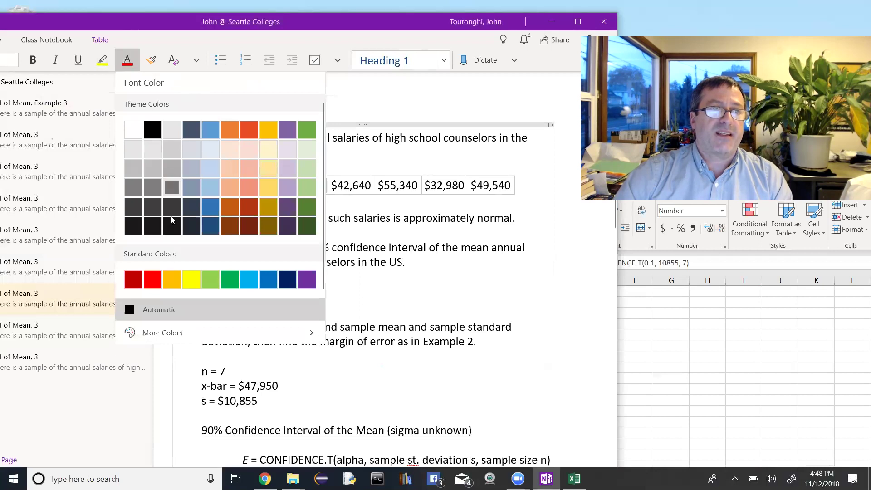
left_click(152, 279)
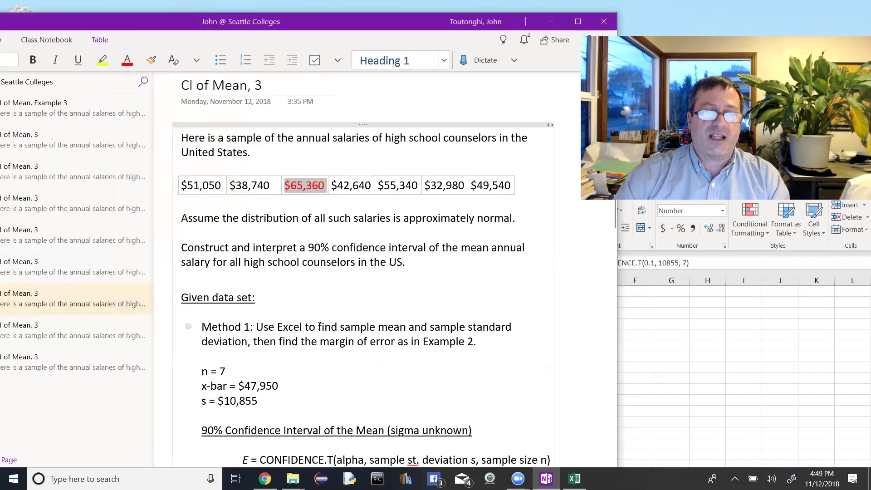
scroll(319, 326, "down", 5)
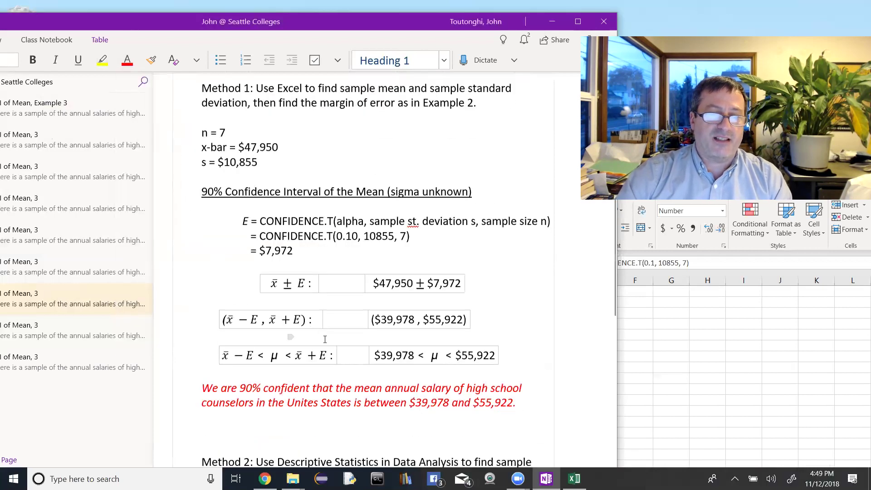
scroll(325, 340, "down", 2)
left_click(345, 368)
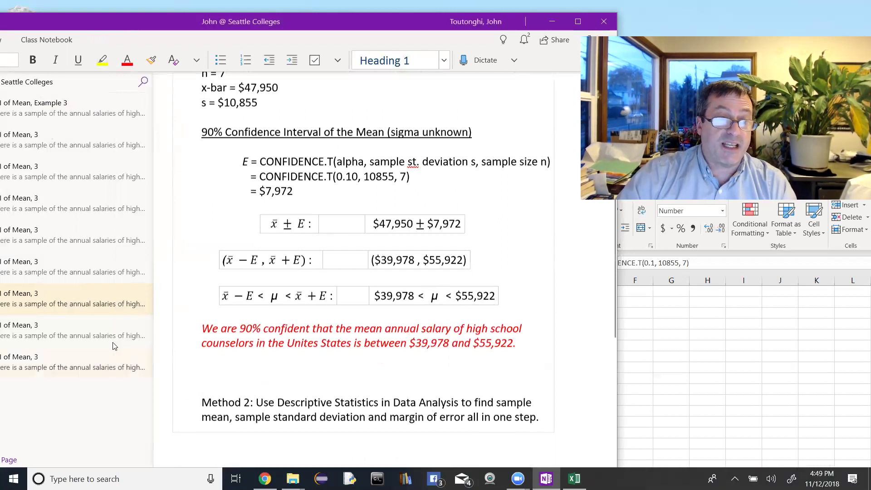
Step: Go to the Method 2 page, then bring forward the Excel salary workbook showing margin 7972
left_click(46, 327)
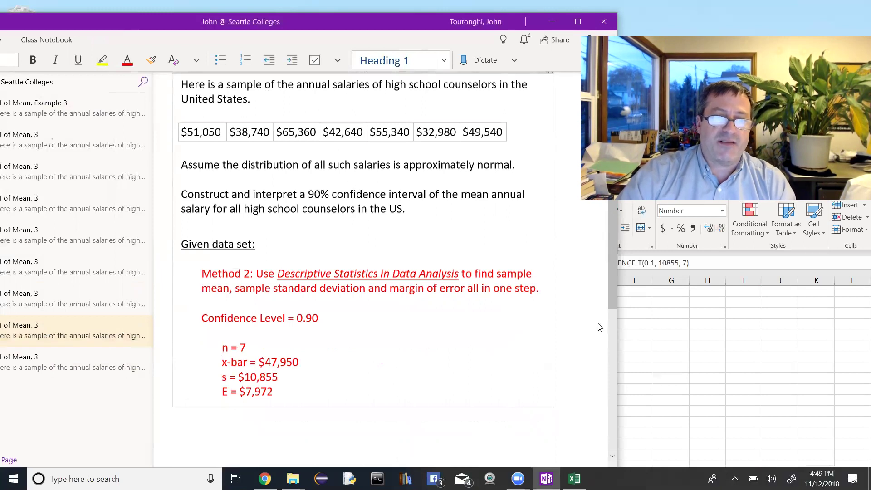
left_click_drag(276, 271, 461, 277)
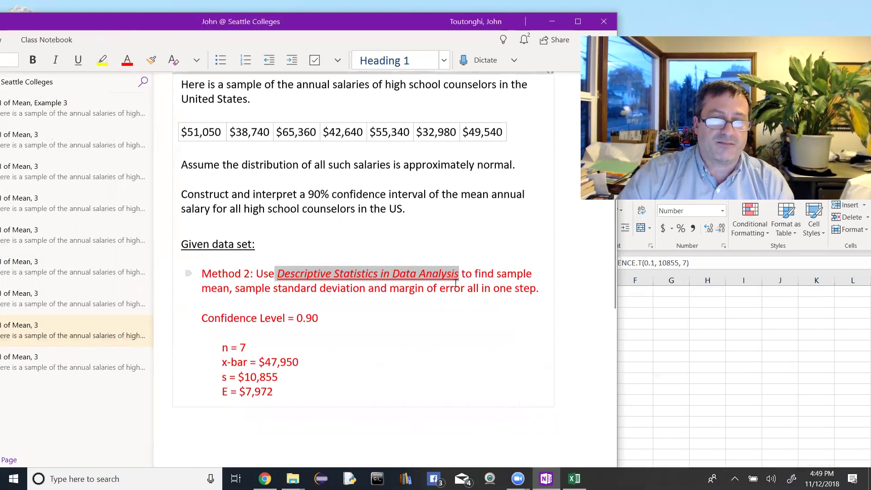
left_click(656, 311)
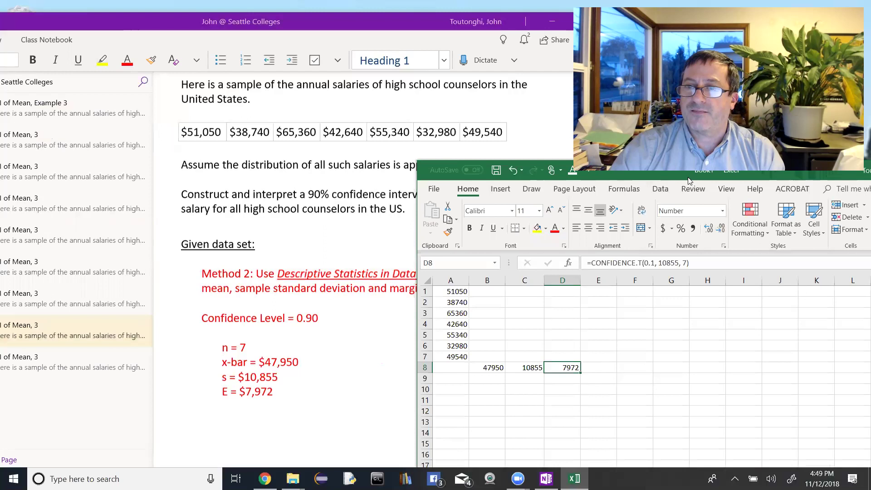
Step: With F1 as the output cell, choose Descriptive Statistics from the Data Analysis tools
left_click_drag(692, 163, 614, 190)
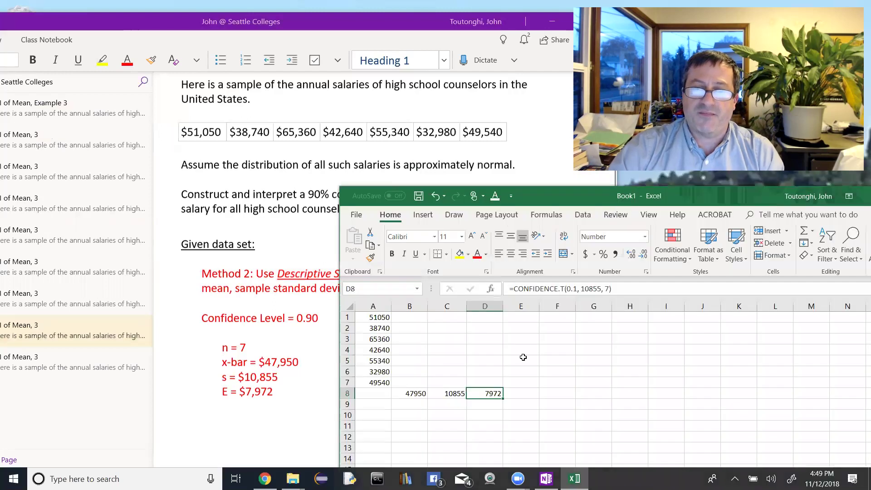
left_click(545, 325)
left_click(557, 317)
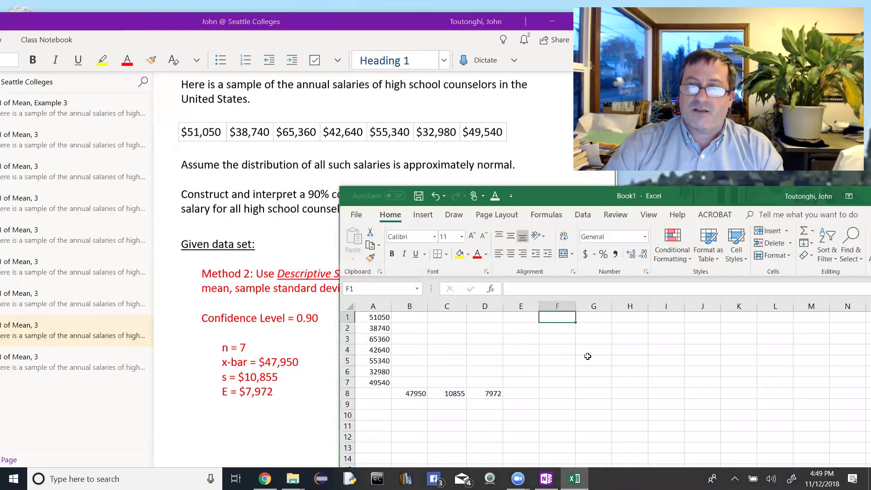
left_click(583, 217)
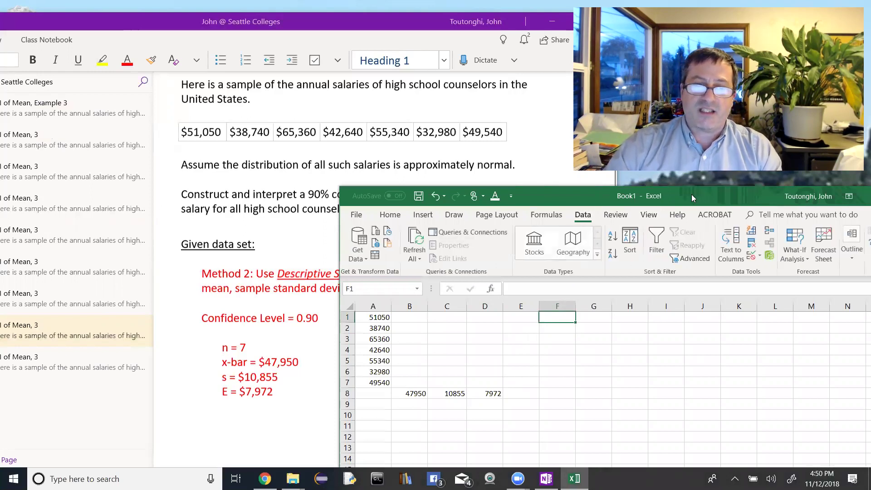
left_click_drag(691, 194, 541, 203)
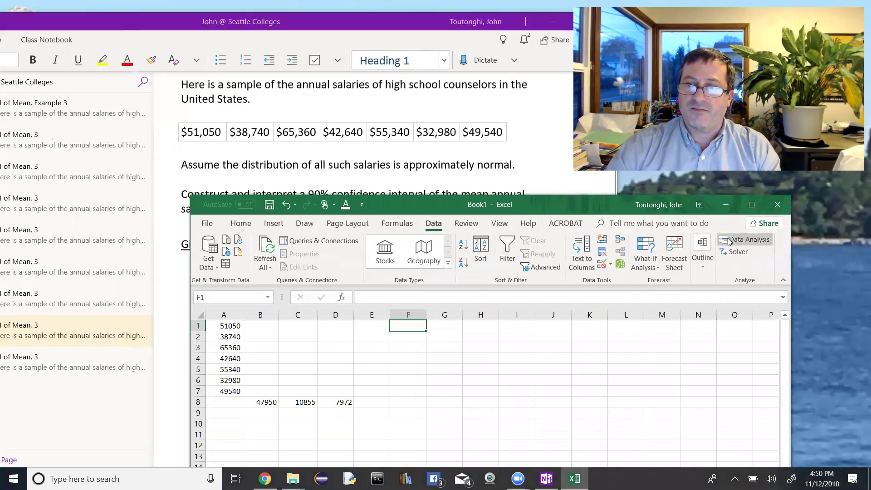
left_click(748, 240)
left_click_drag(451, 358, 470, 343)
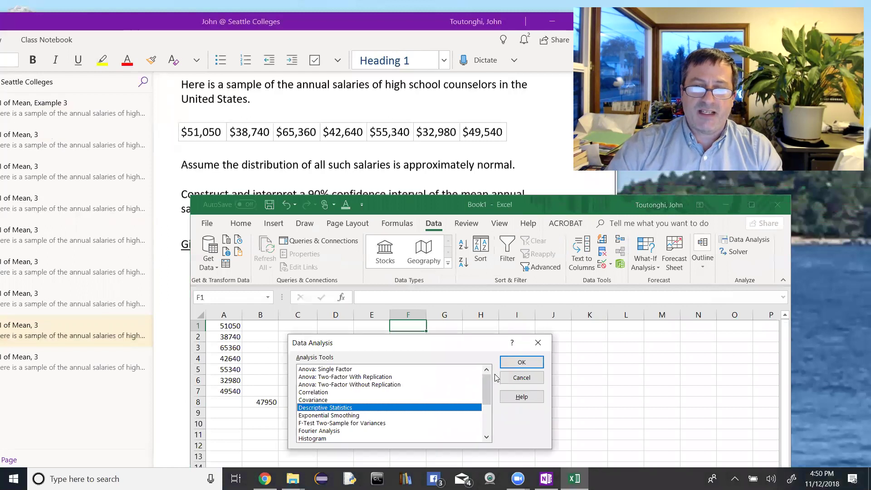
mouse_move(486, 385)
left_mouse_down()
mouse_move(485, 406)
mouse_move(486, 386)
left_mouse_up()
left_click(323, 408)
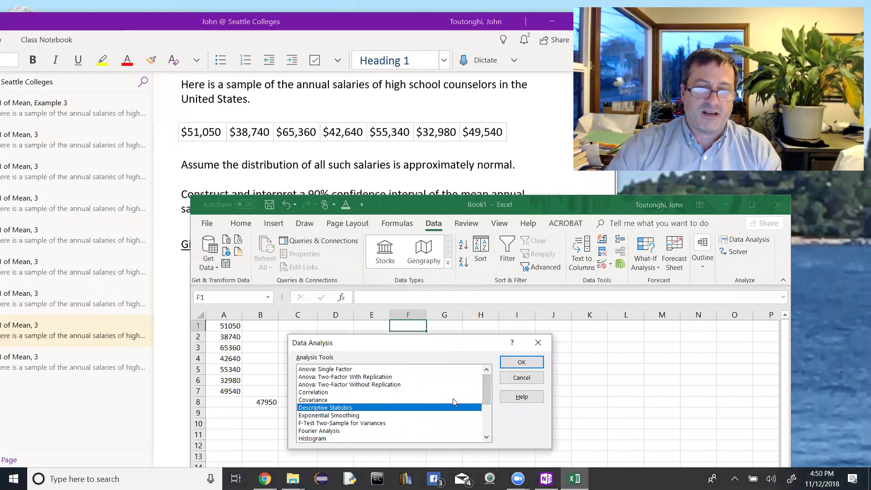
Step: Clear the old input range, output range and output options in Descriptive Statistics
left_click(521, 363)
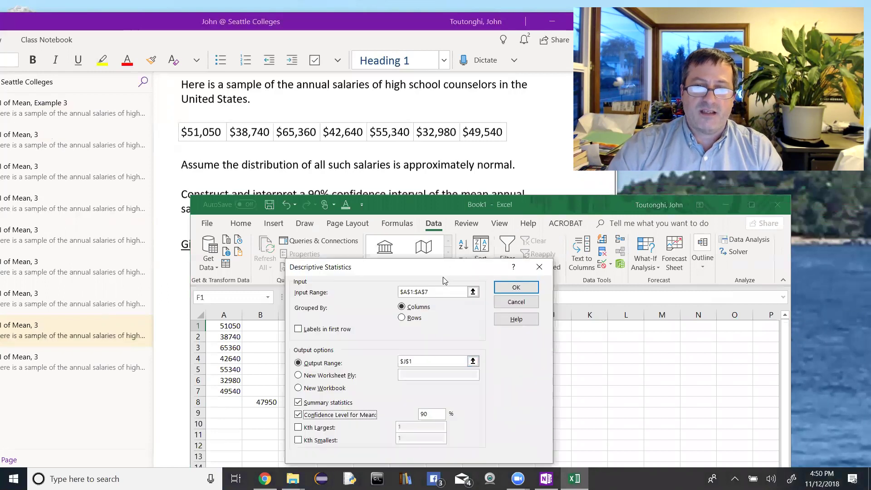
key("Delete")
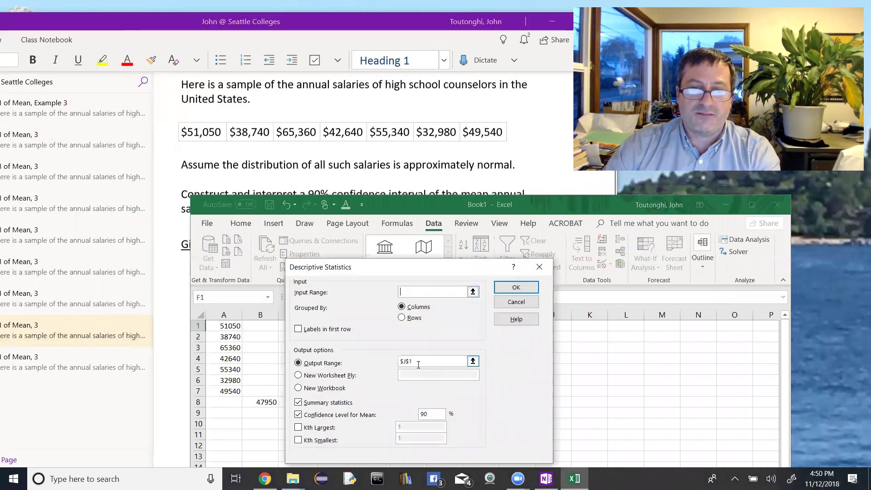
left_click(418, 362)
key("Delete")
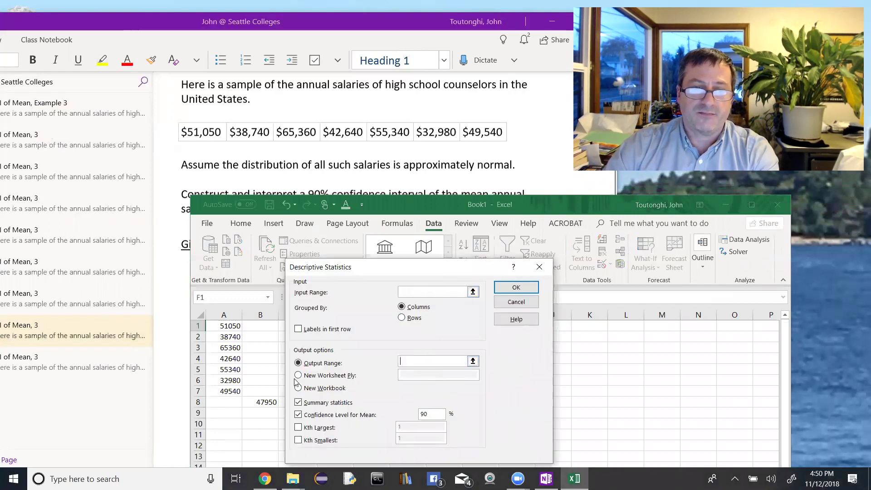
left_click(298, 402)
left_click(298, 415)
left_click(298, 415)
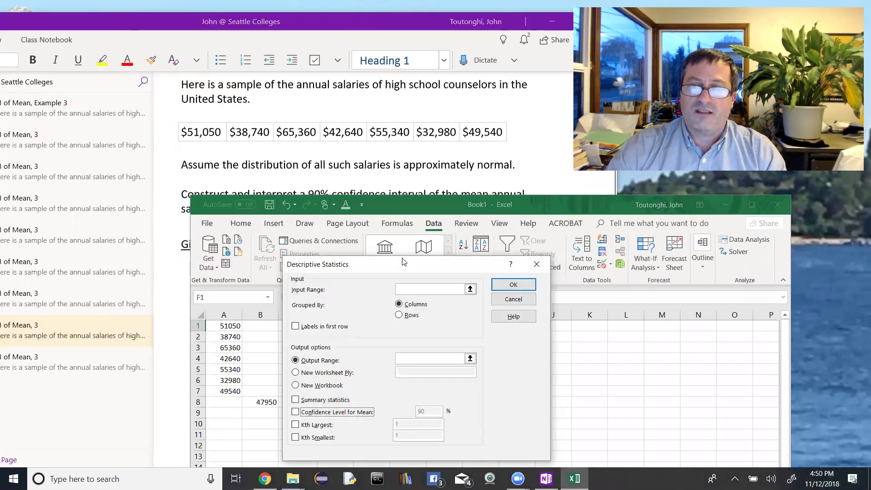
Step: Set input range A1:A7, grouped by columns without labels, with output starting at F1
left_click_drag(404, 261, 631, 285)
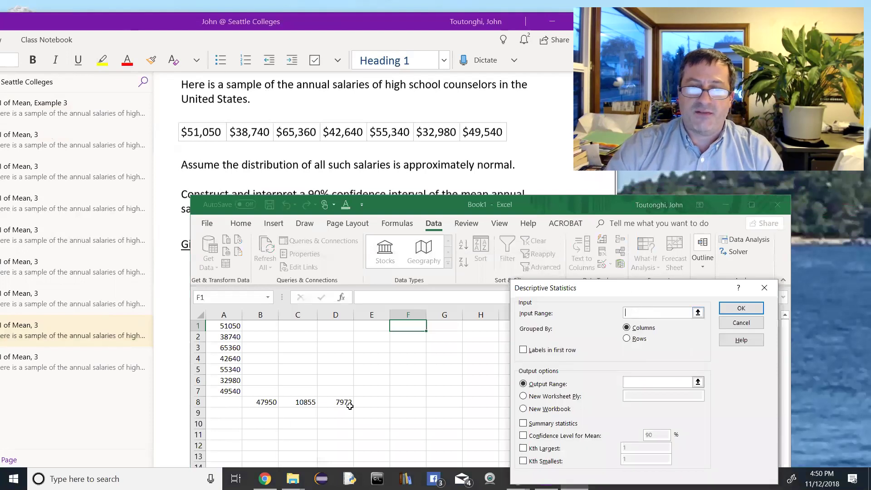
left_click_drag(231, 326, 227, 391)
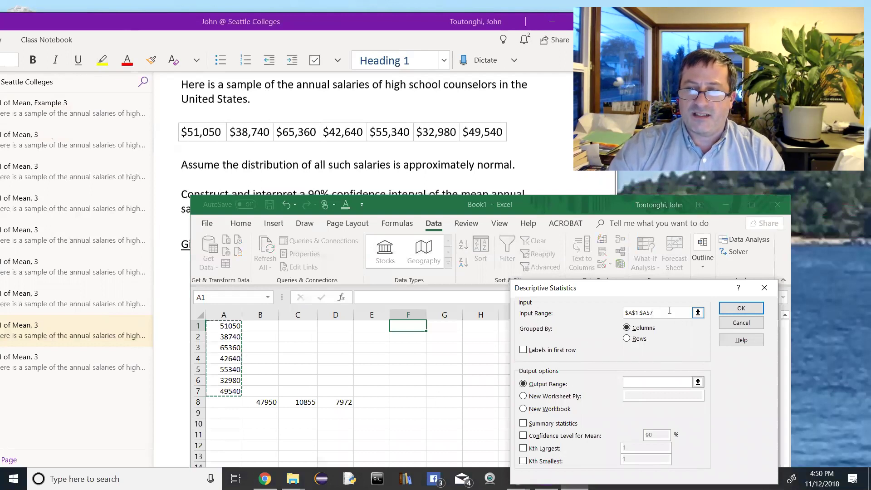
left_click(647, 331)
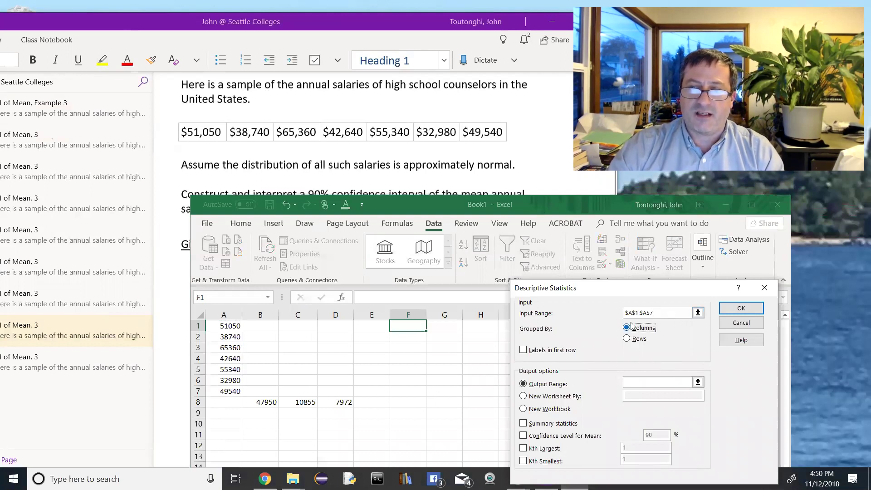
left_click(524, 351)
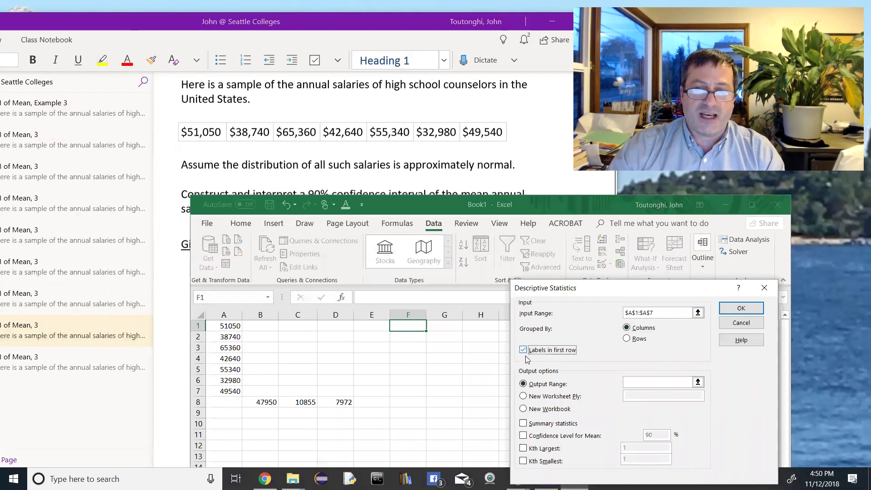
left_click(524, 351)
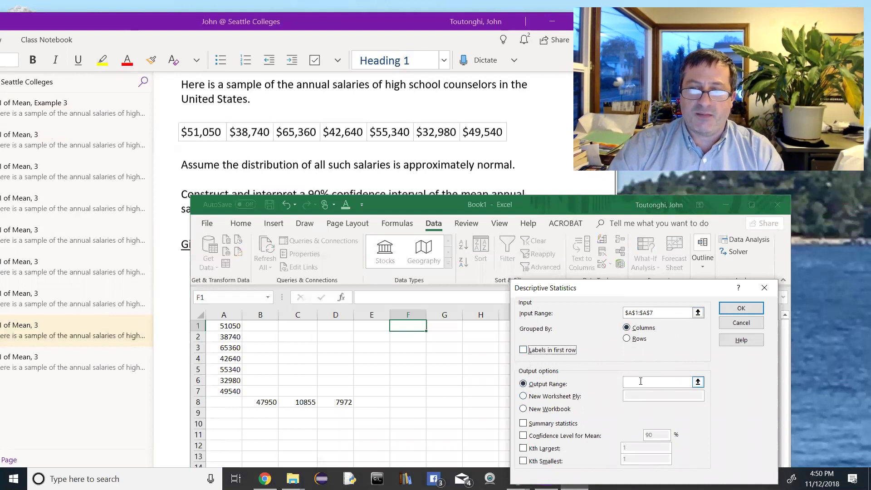
left_click(641, 381)
left_click(408, 328)
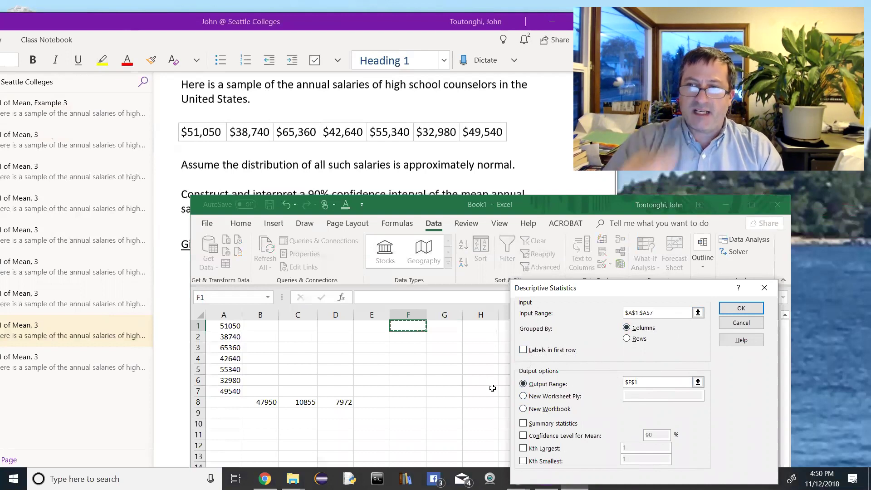
Step: Include summary statistics with a 90% confidence level for the mean and run the analysis
left_click(524, 424)
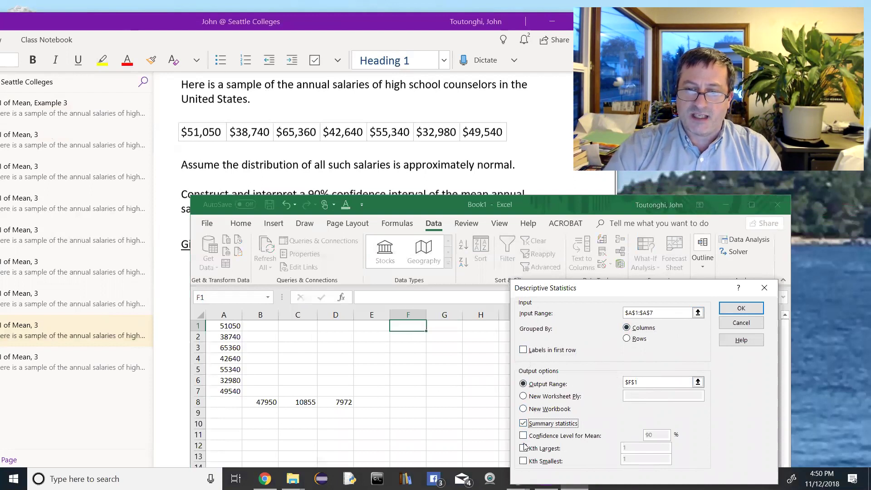
left_click(524, 438)
mouse_move(546, 479)
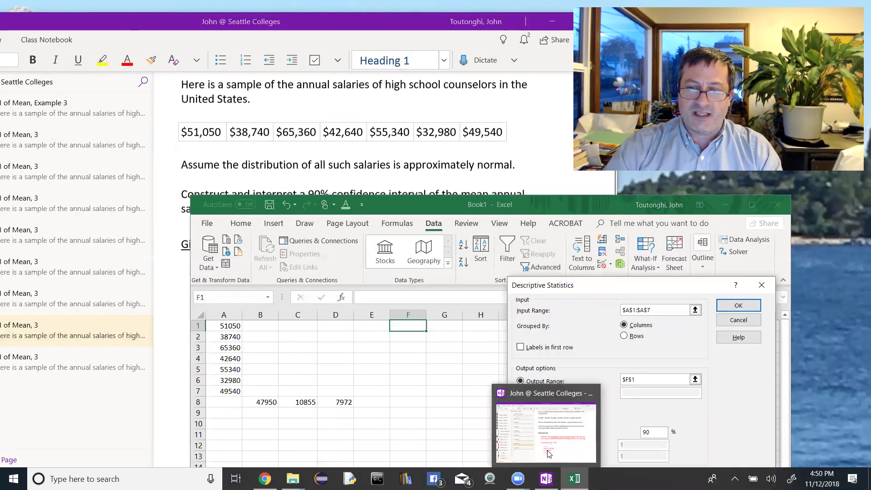
mouse_move(593, 414)
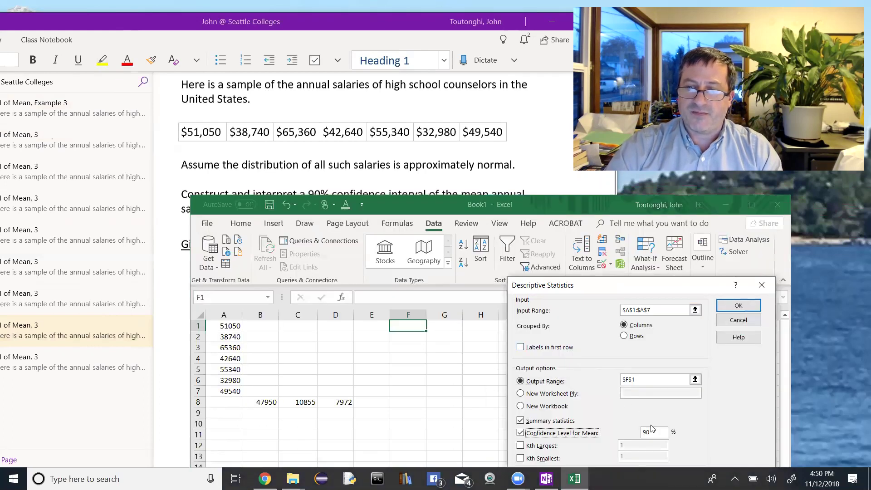
double_click(654, 431)
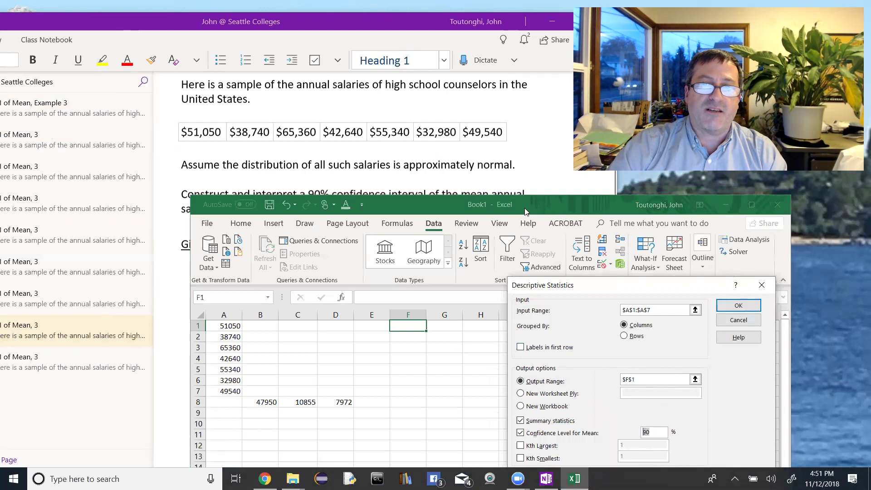
key("End")
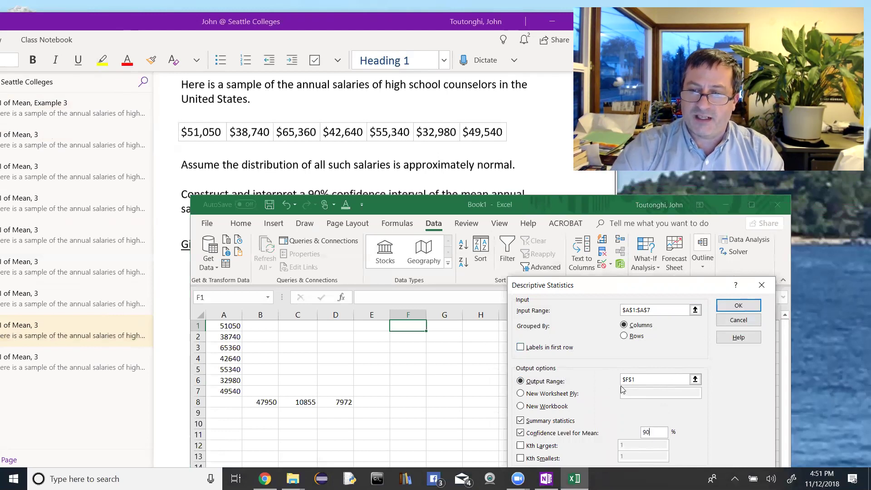
left_click(738, 306)
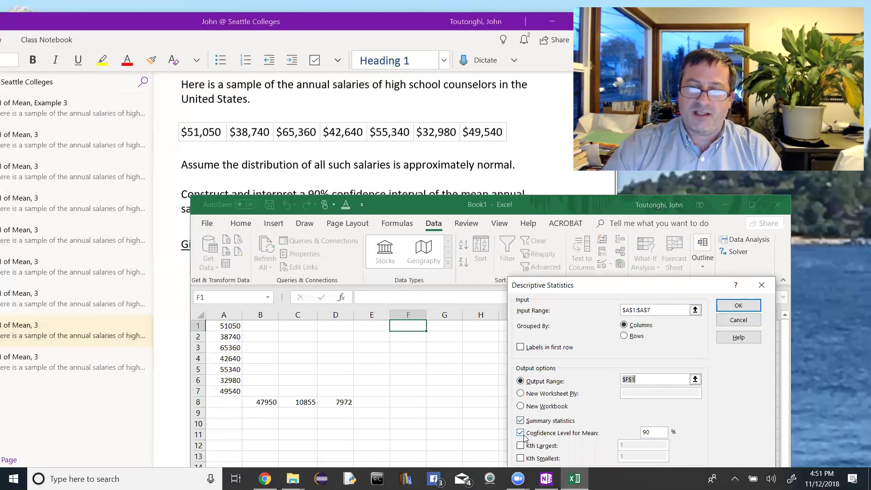
left_click(738, 305)
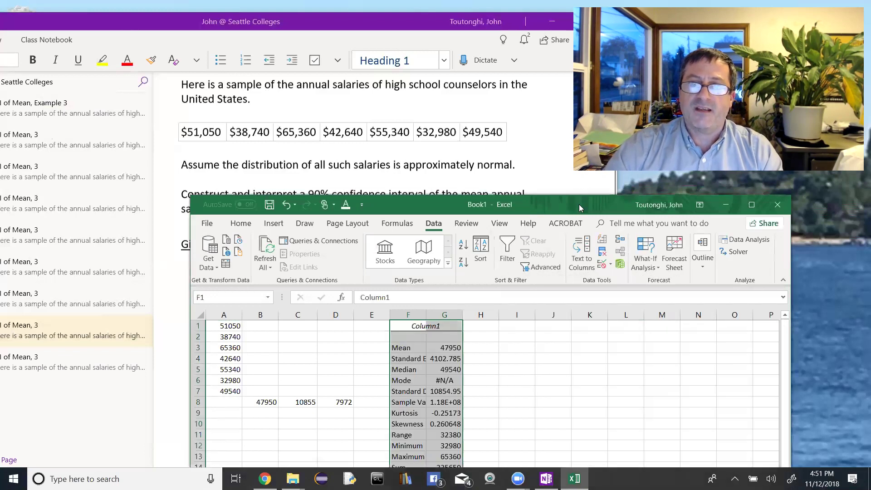
left_click_drag(579, 204, 592, 112)
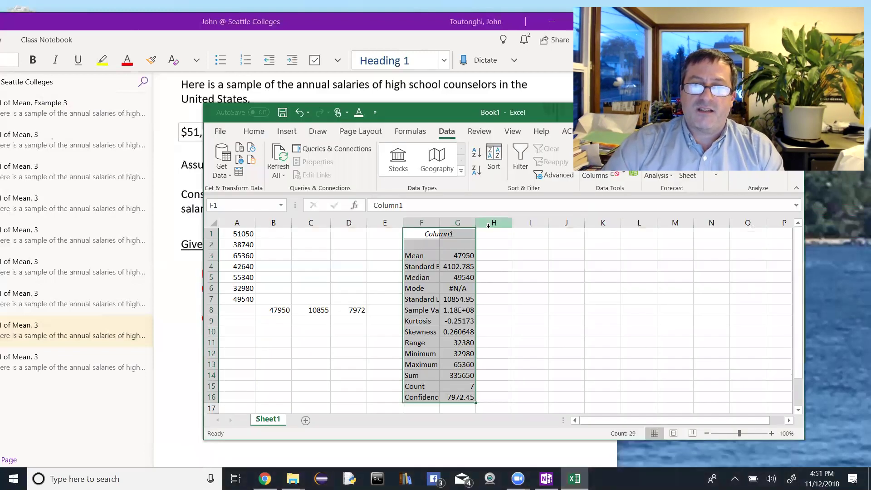
double_click(439, 224)
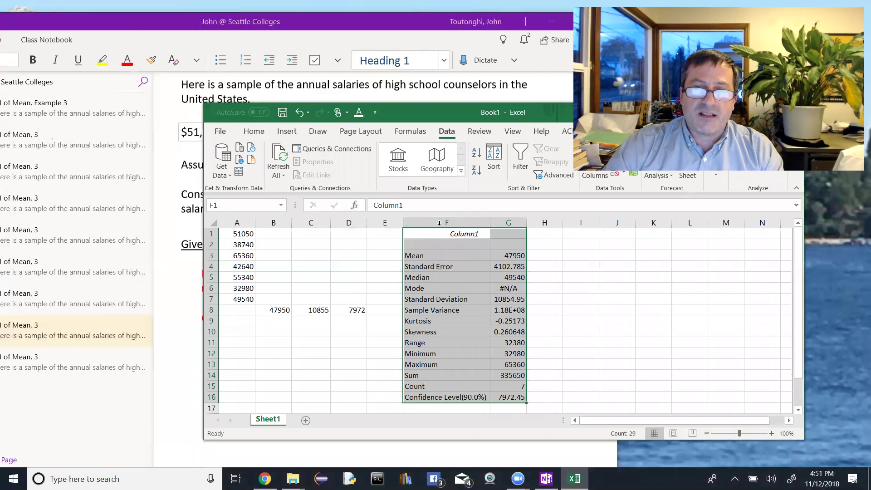
left_click(506, 255)
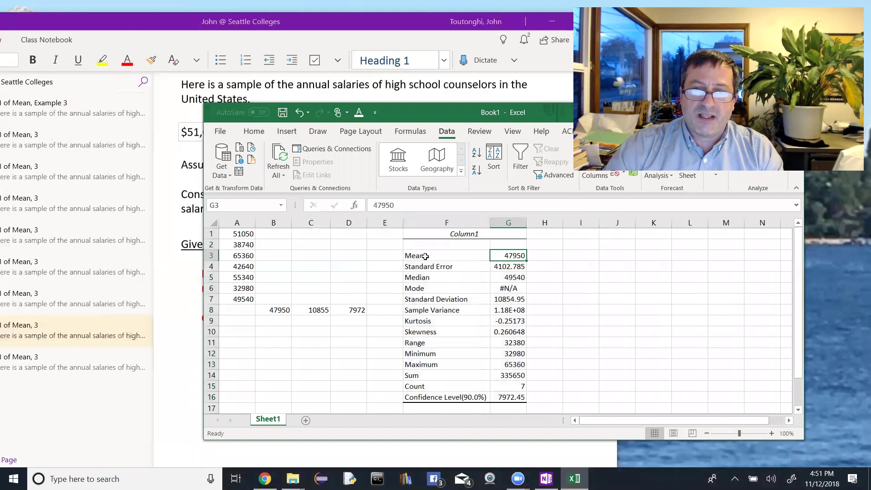
left_click_drag(425, 257, 469, 265)
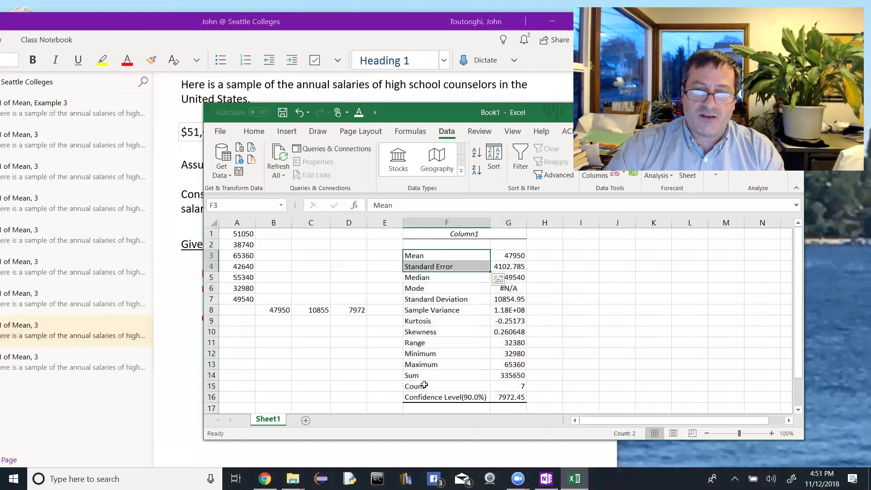
left_click_drag(424, 385, 501, 386)
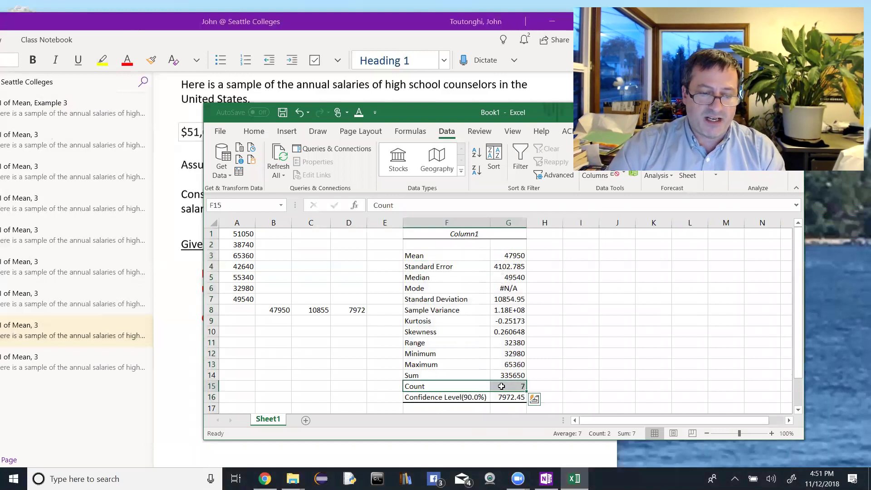
Step: Copy the Count and Mean (47950) rows into I2 and I3
key("ctrl+c")
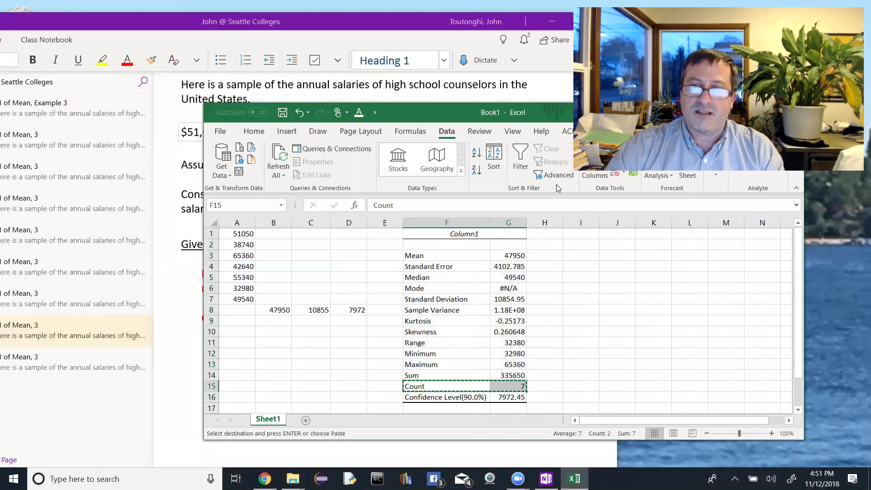
left_click(580, 244)
key("ctrl+v")
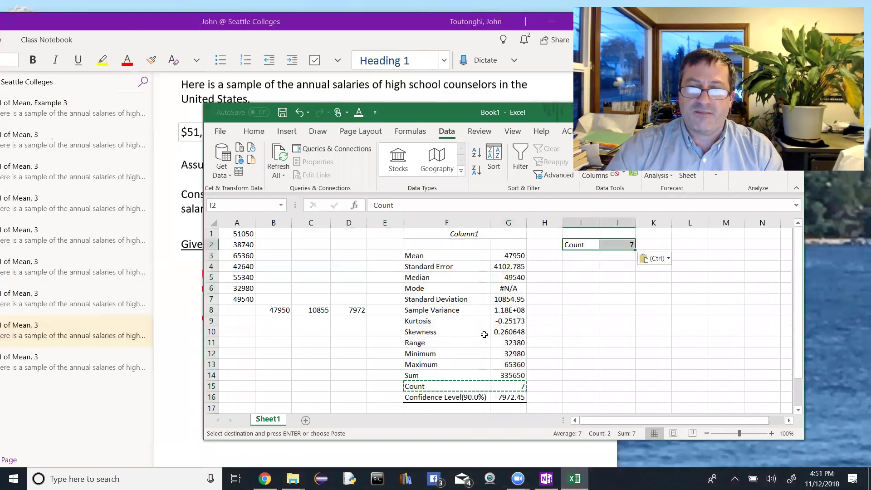
left_click_drag(430, 257, 507, 261)
key("ctrl+c")
left_click(582, 256)
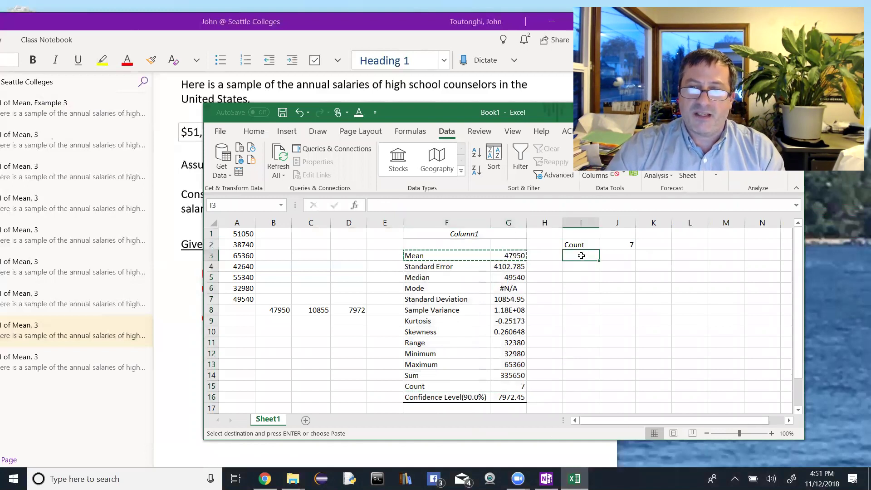
key("ctrl+v")
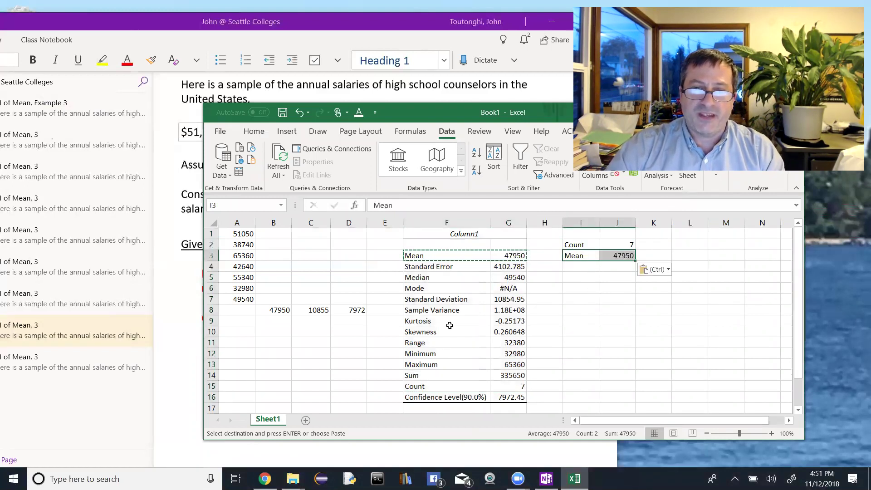
Step: Copy the Standard Deviation and Confidence Level(90.0%) rows into I4 and I5
left_click_drag(451, 299, 498, 307)
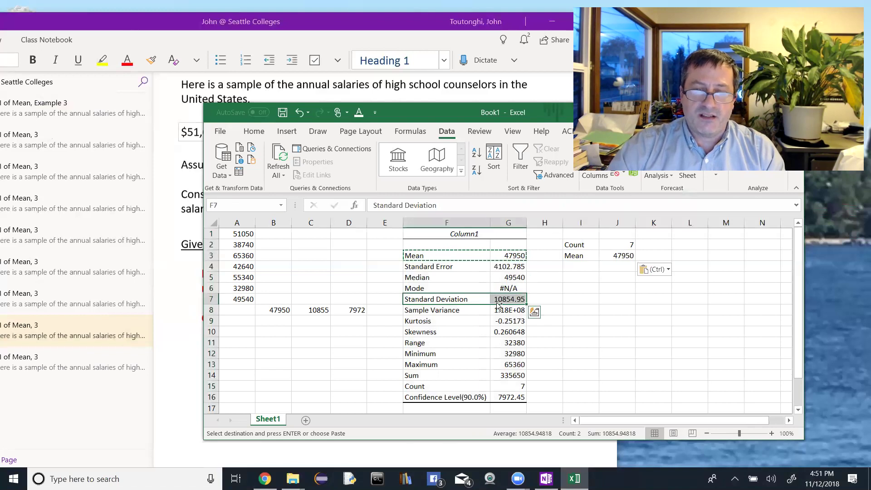
key("ctrl+c")
left_click(575, 264)
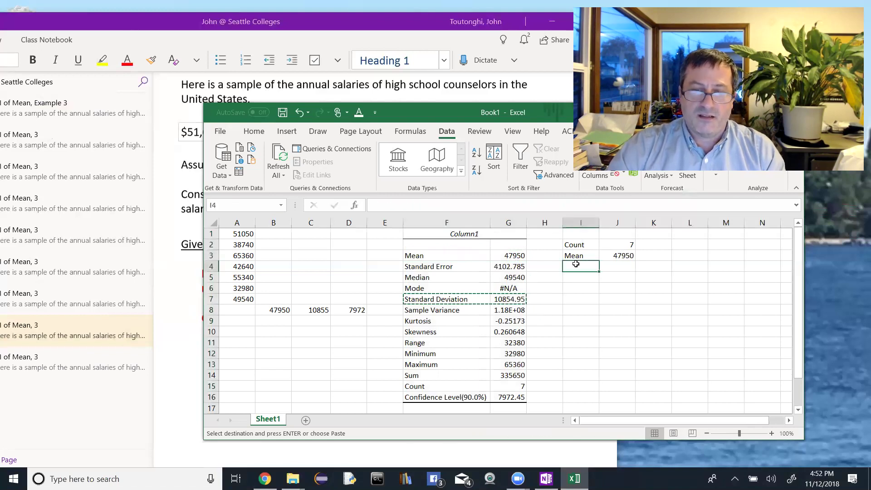
key("ctrl+v")
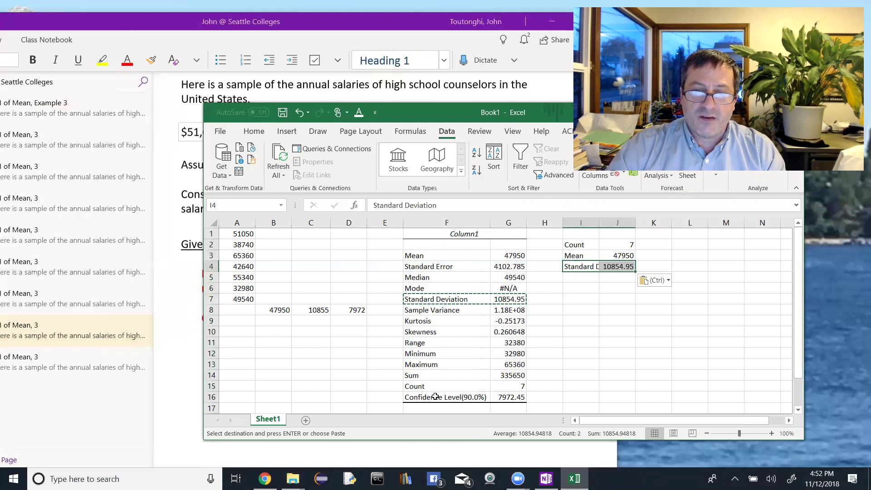
left_click_drag(435, 396, 510, 398)
key("ctrl+c")
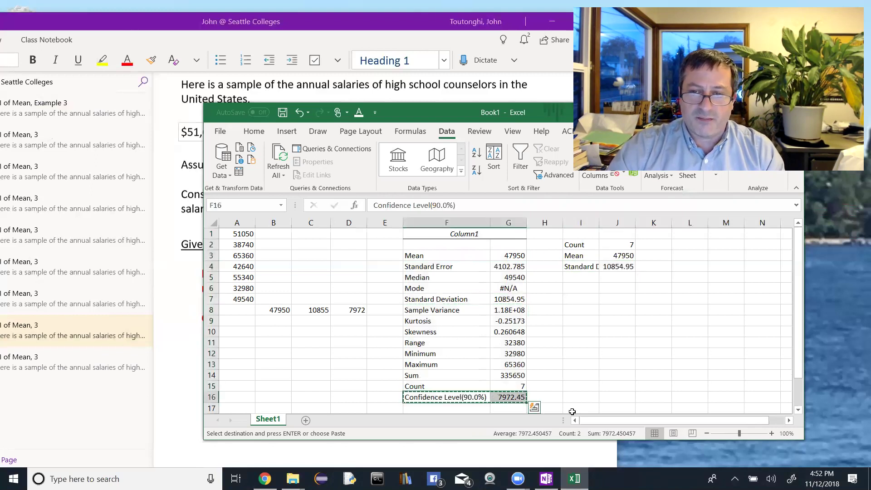
left_click(583, 278)
key("ctrl+v")
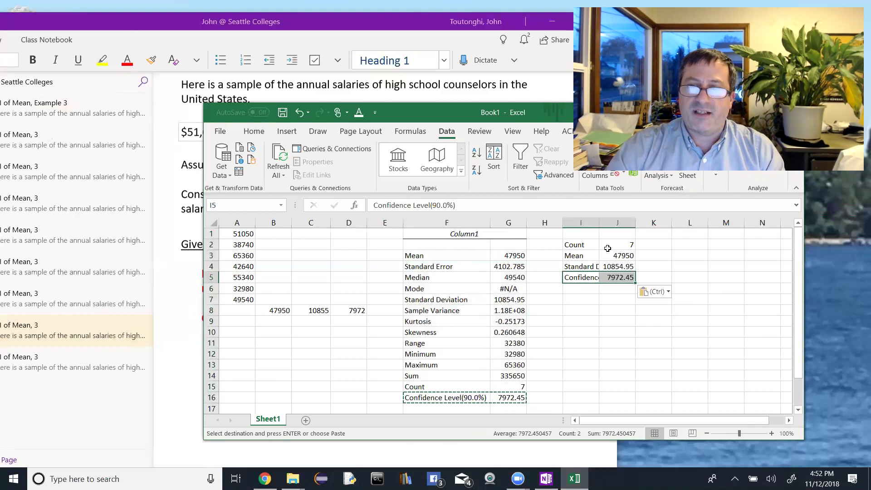
Step: Autofit columns I–J and round J4:J5 to whole numbers, 10855 and 7972
left_click_drag(581, 223, 620, 223)
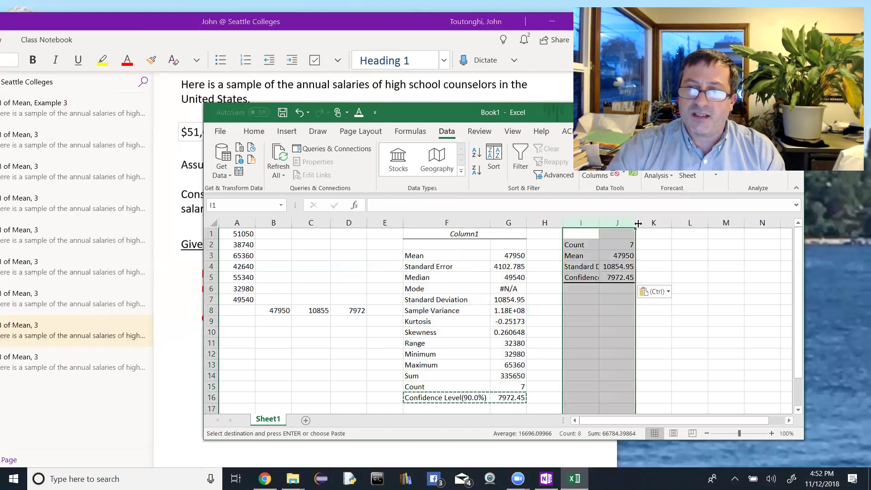
double_click(638, 223)
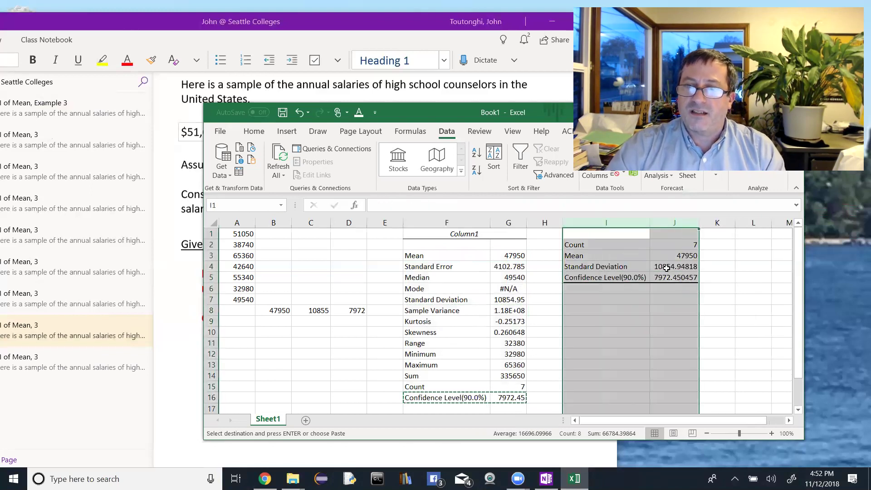
left_click_drag(666, 268, 667, 278)
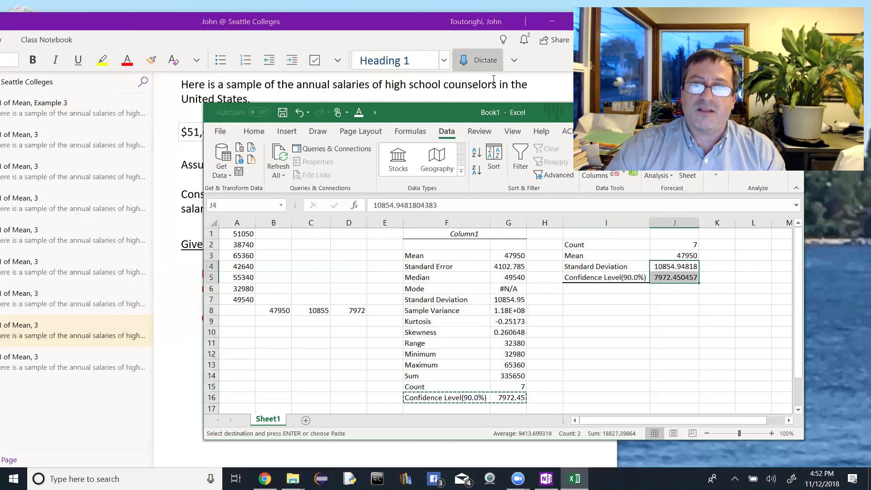
left_click(254, 131)
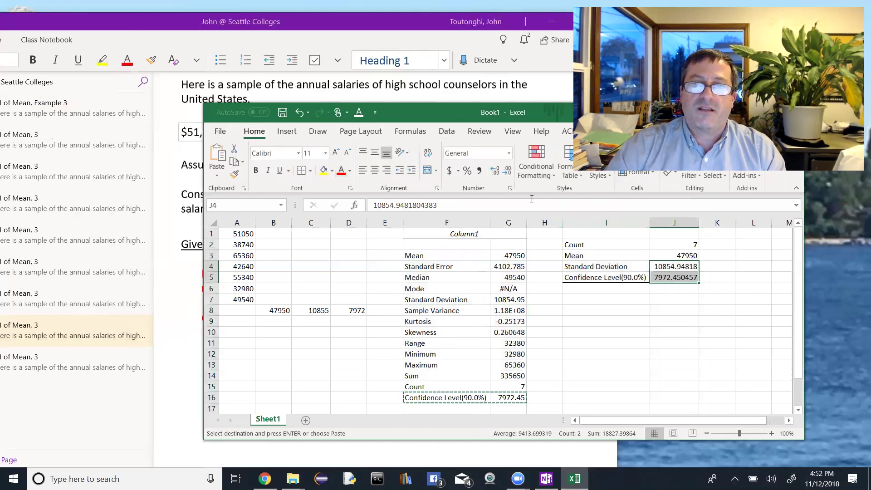
left_click(507, 171)
left_click(508, 171)
left_click(507, 171)
left_click(508, 172)
left_click(509, 172)
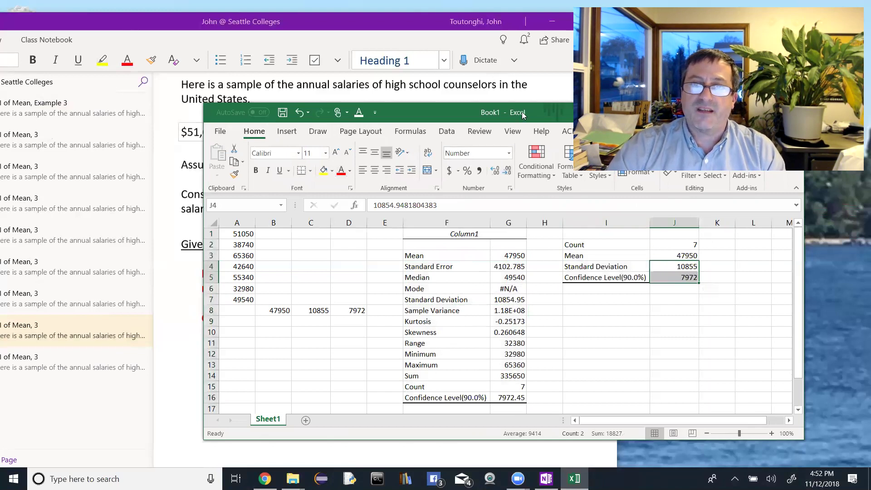
left_click_drag(522, 114, 449, 164)
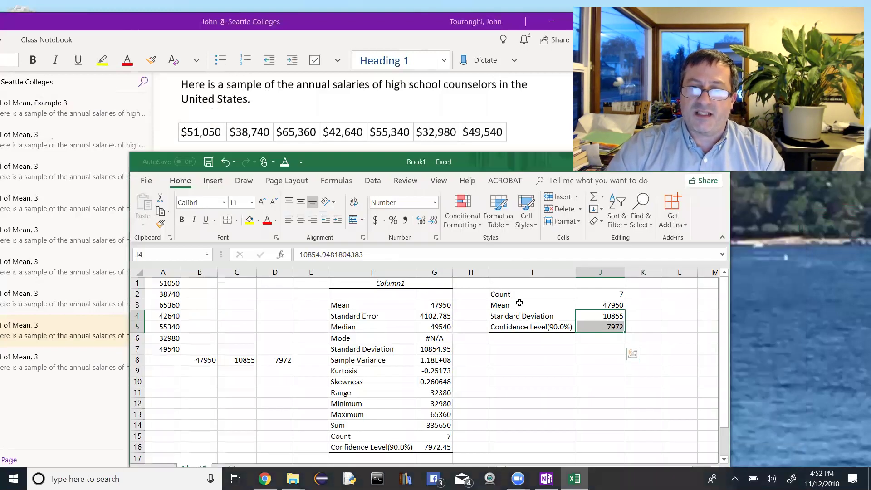
left_click_drag(513, 290, 590, 317)
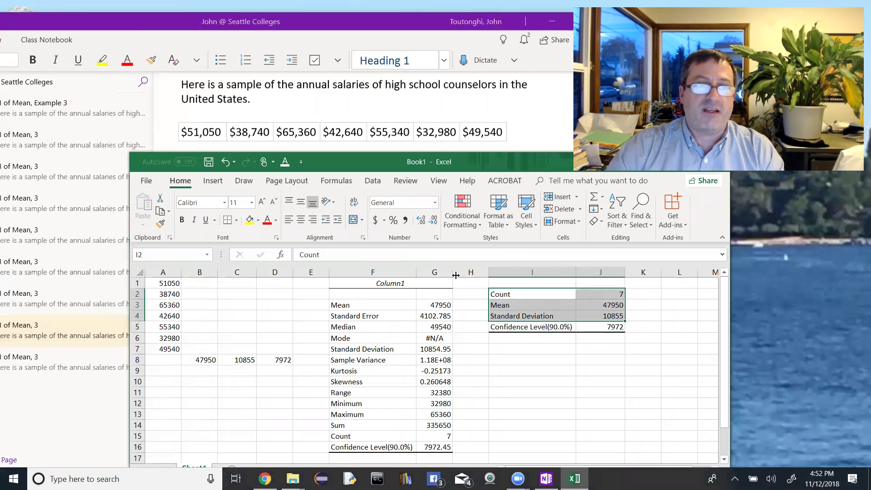
Step: Apply a thick outside border to the summary block I2:J5
left_click(236, 222)
left_click(254, 345)
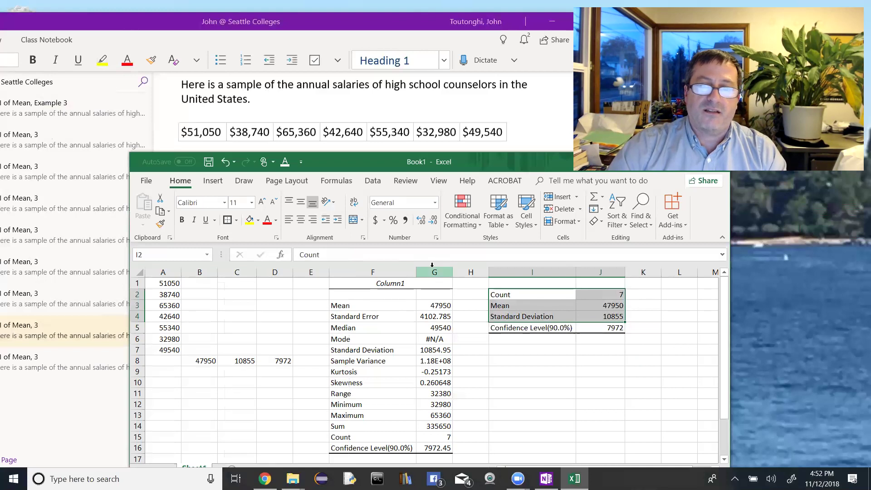
left_click(535, 403)
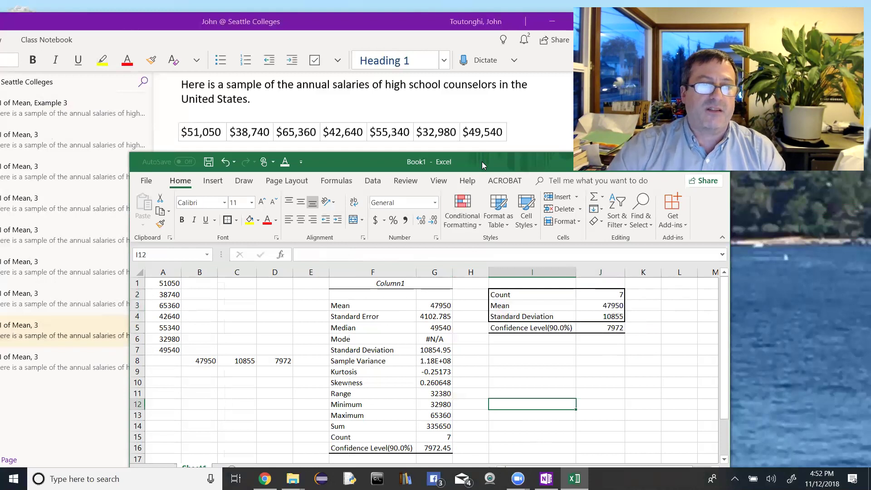
Step: Narrow the Excel window and bring OneNote forward to compare x-bar $47,950 and s $10,855
left_click_drag(483, 165, 463, 150)
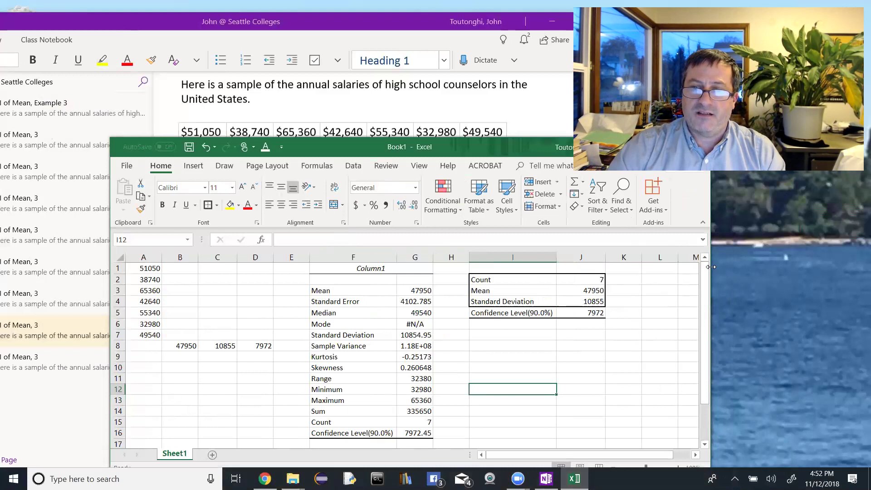
left_click_drag(711, 267, 632, 266)
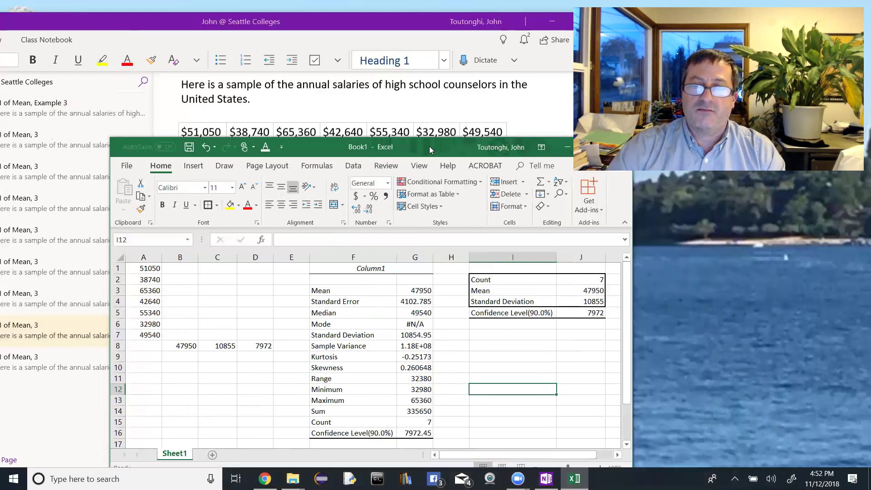
left_click_drag(430, 147, 662, 178)
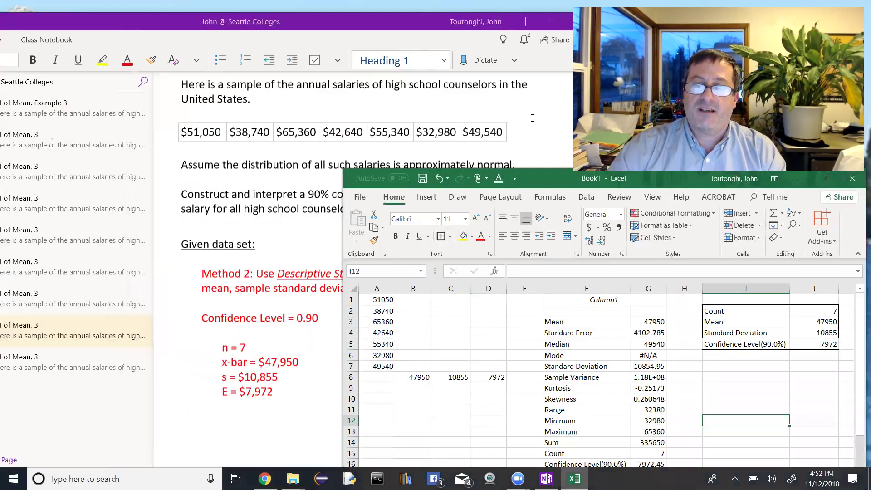
left_click(533, 118)
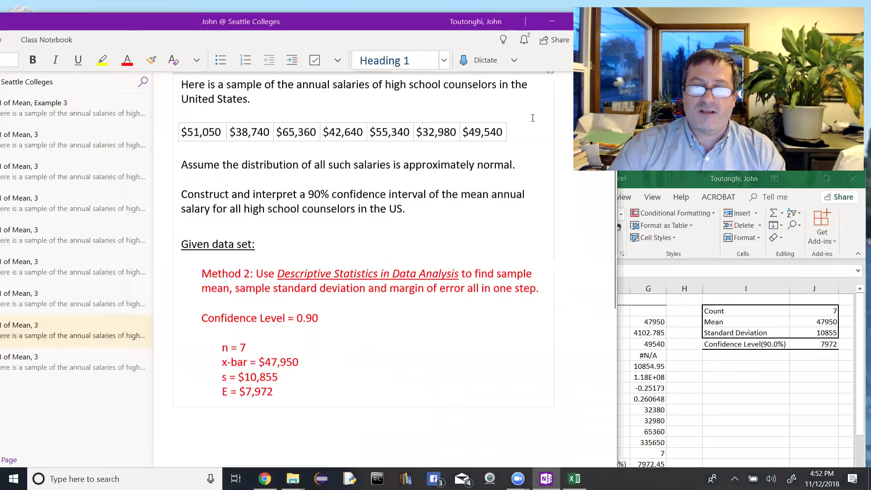
left_click(301, 364)
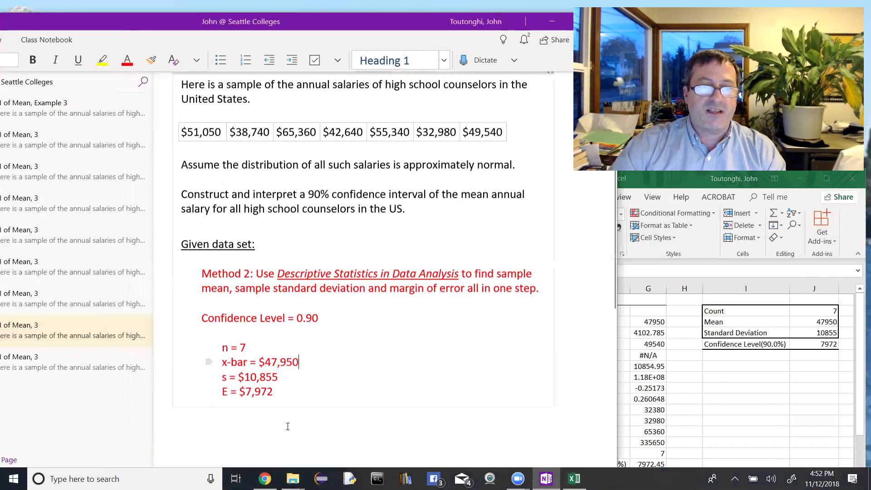
left_click(283, 379)
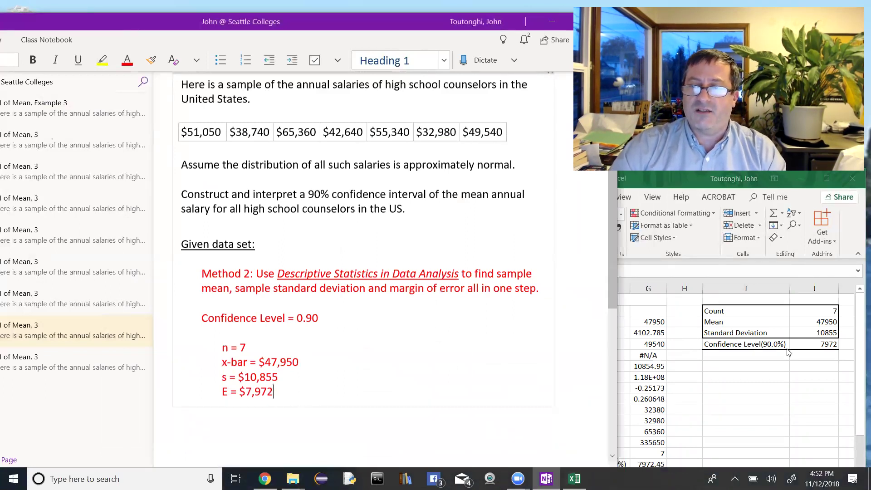
Step: Enter the lower bound formula =J3-J5 in I7, giving 39978
left_click(826, 345)
left_click(826, 345)
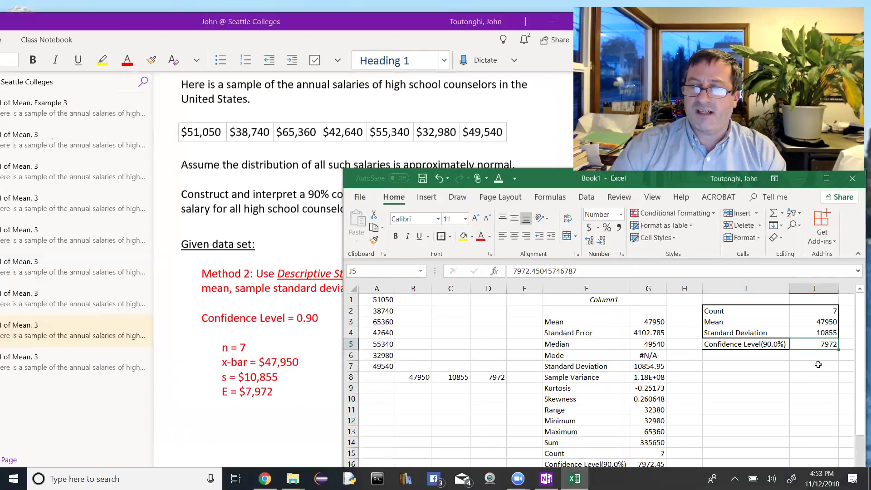
left_click(747, 367)
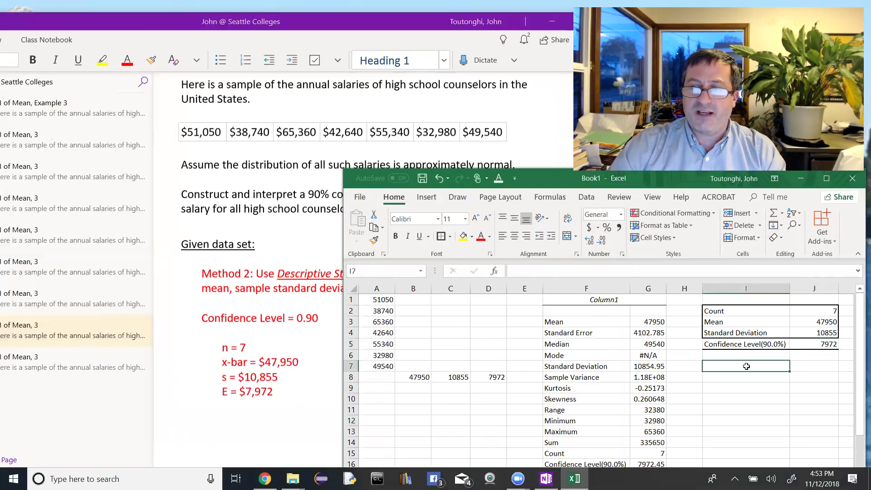
type("=")
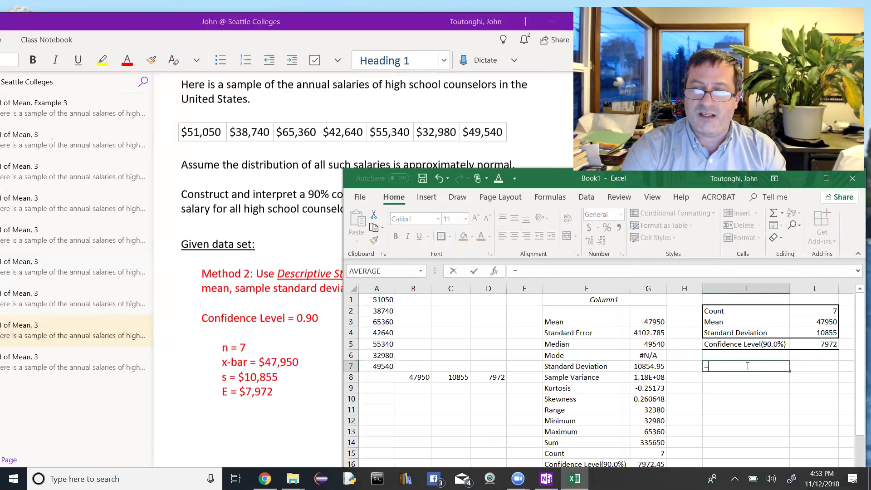
left_click(812, 320)
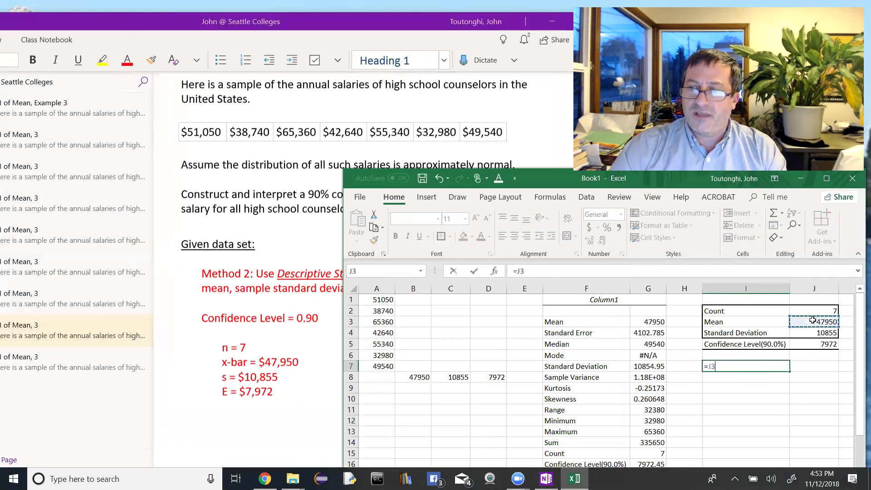
type("-")
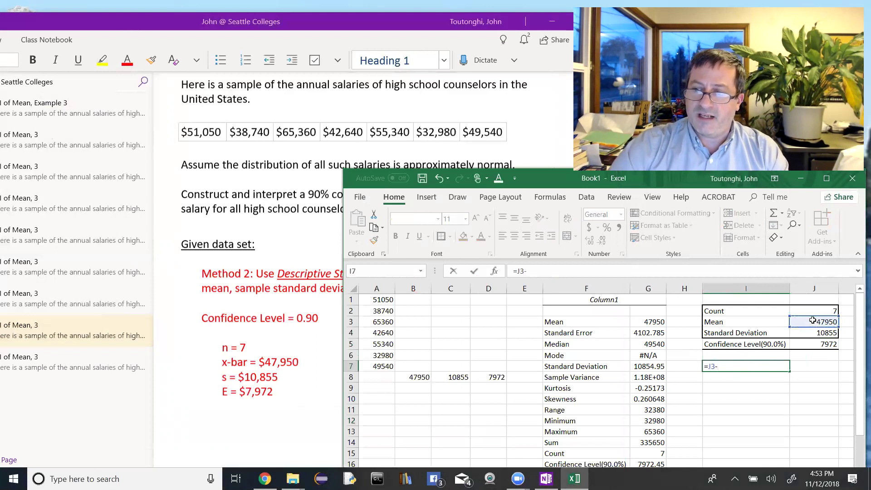
left_click(831, 344)
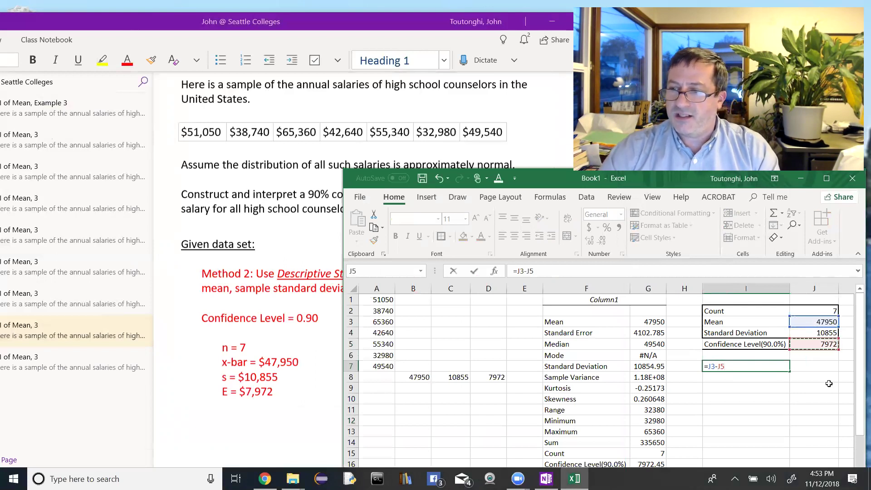
key("Tab")
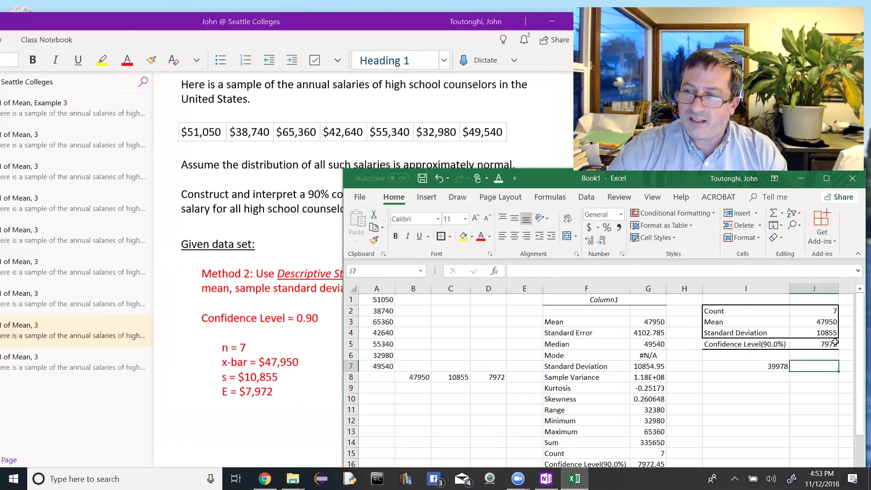
Step: Enter the upper bound formula =J3+J5 in J7, giving 55922
type("=")
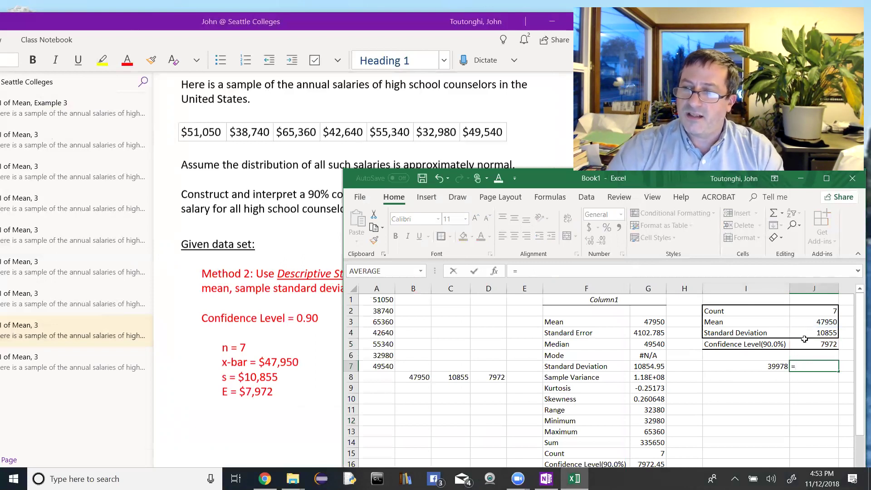
left_click(813, 321)
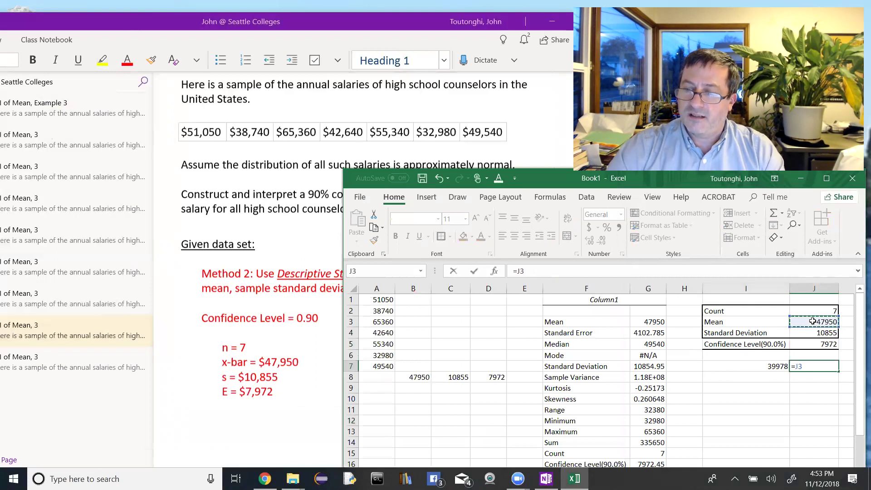
type("+")
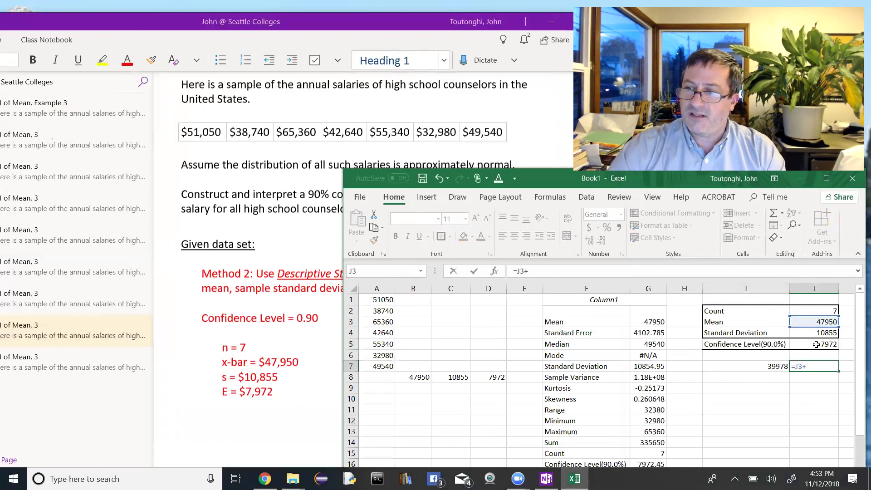
left_click(816, 344)
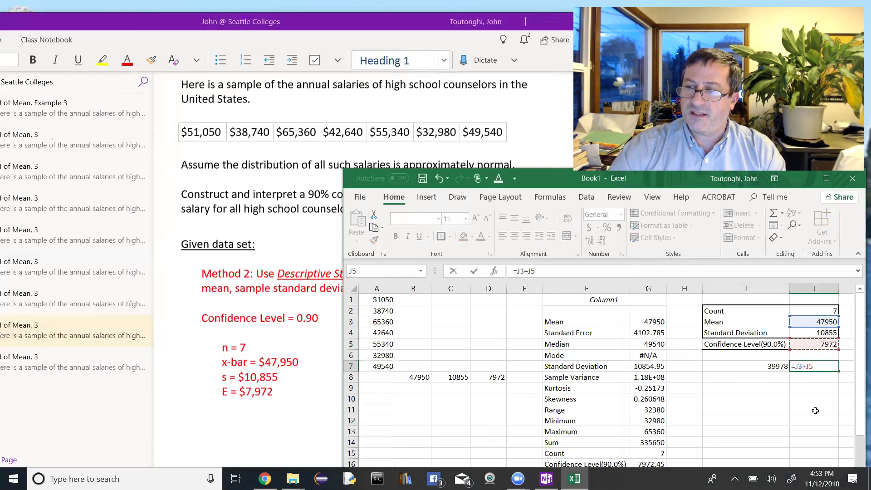
key("Tab")
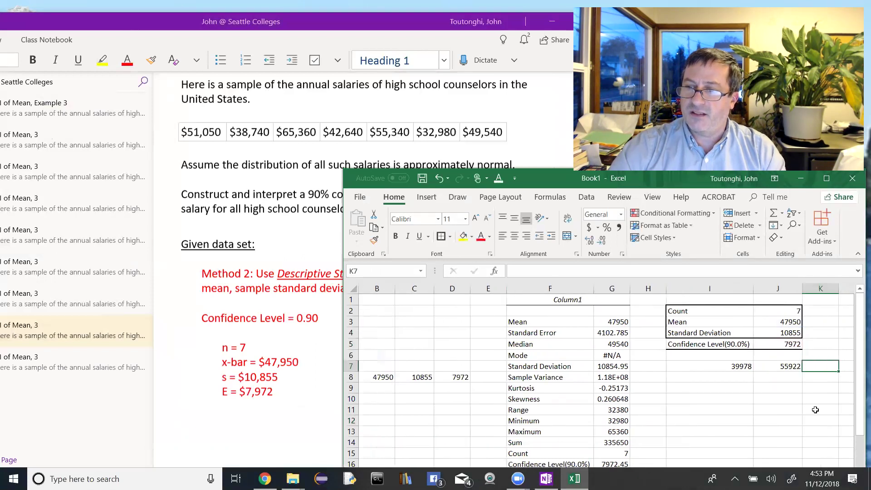
left_click(732, 365)
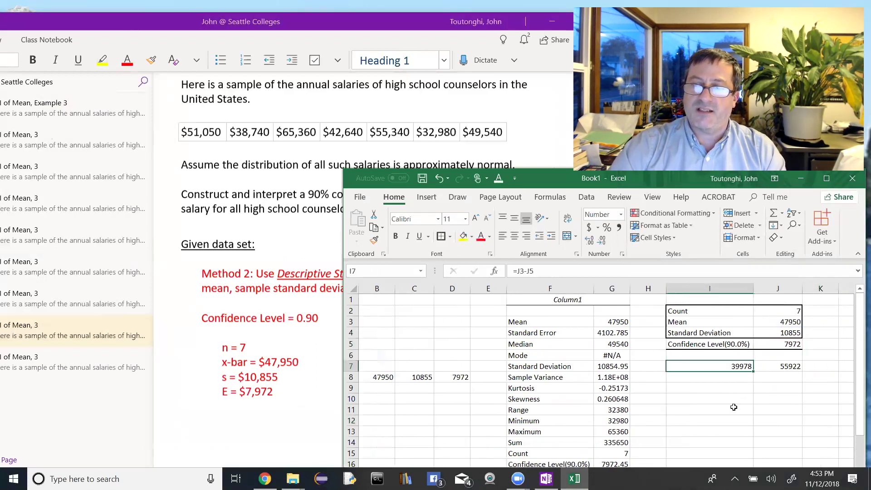
Step: Rename label cell I5 to 'Margin of Error (90%)' and return to the OneNote page
left_click(779, 365)
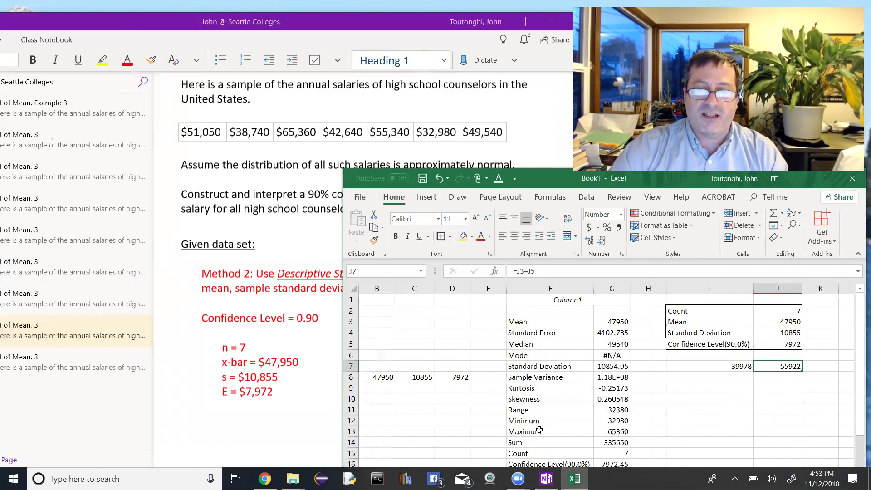
scroll(539, 430, "down", 1)
left_click_drag(542, 431, 604, 431)
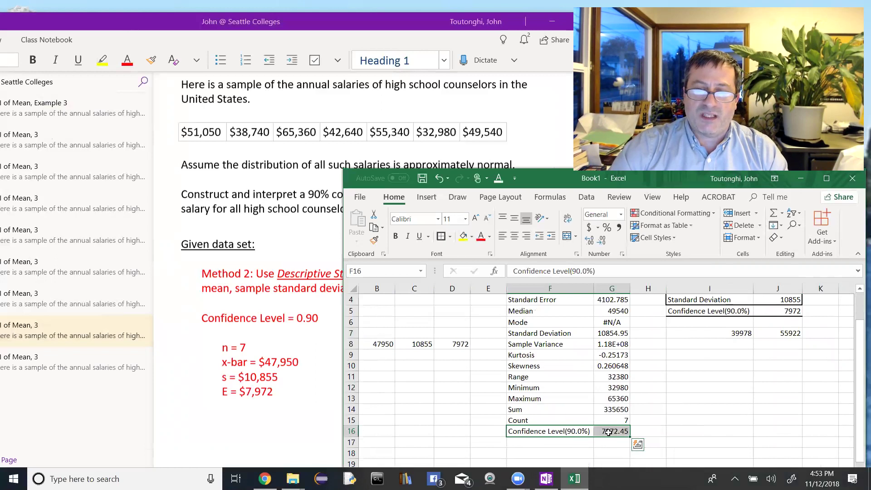
scroll(688, 369, "up", 1)
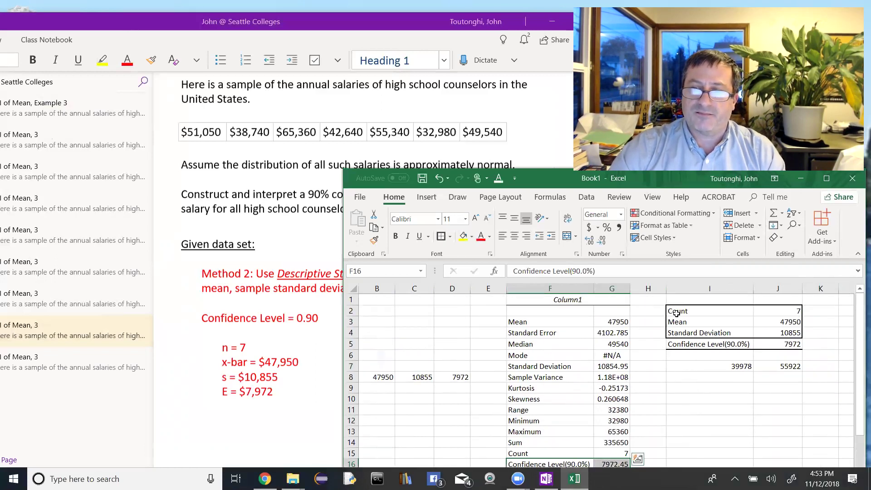
left_click(684, 346)
type("Margi")
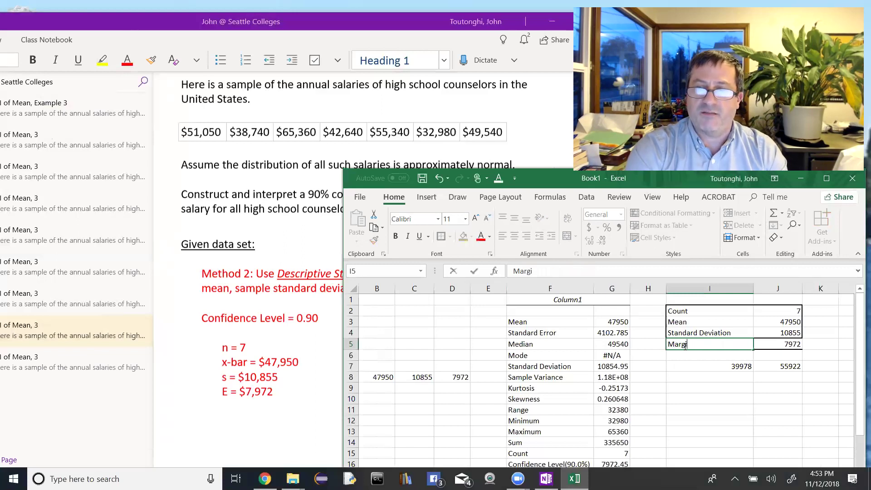
type("n of Err ")
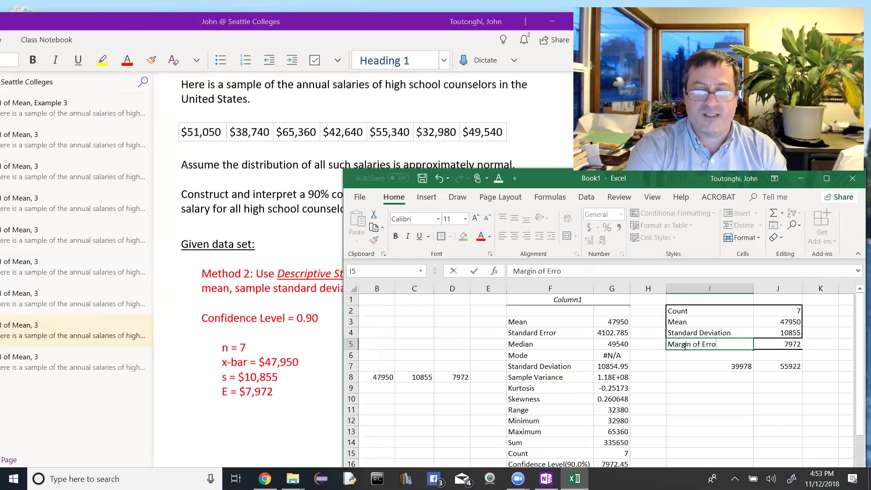
type("or (90%)")
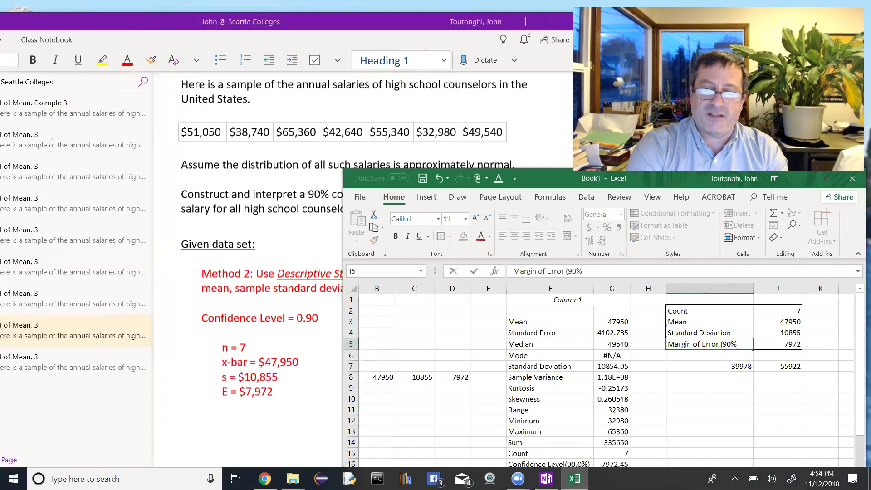
left_click(278, 384)
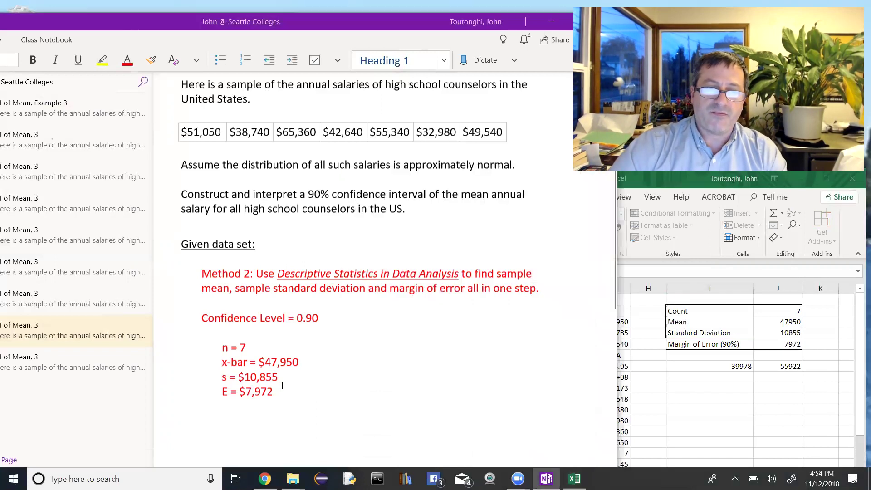
Step: Scroll through the worked interval solution page, then open the earlier 'CI of Mean, 3' page
left_click(69, 356)
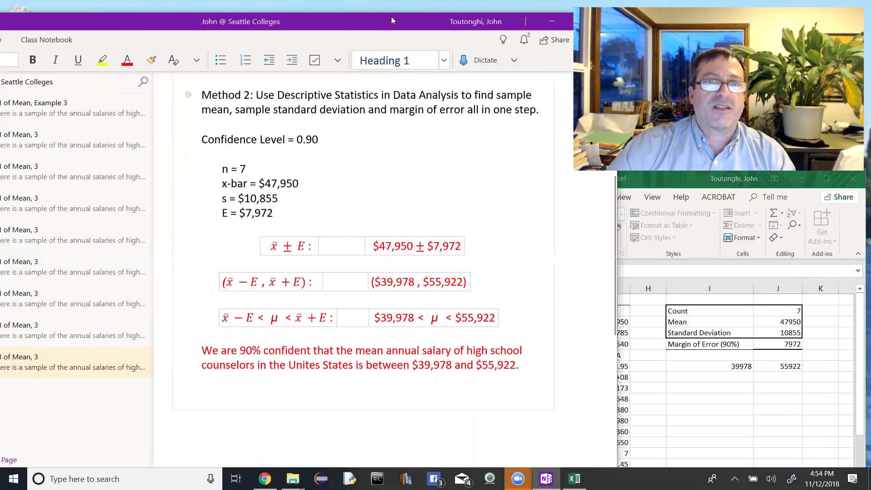
left_click_drag(393, 22, 399, 32)
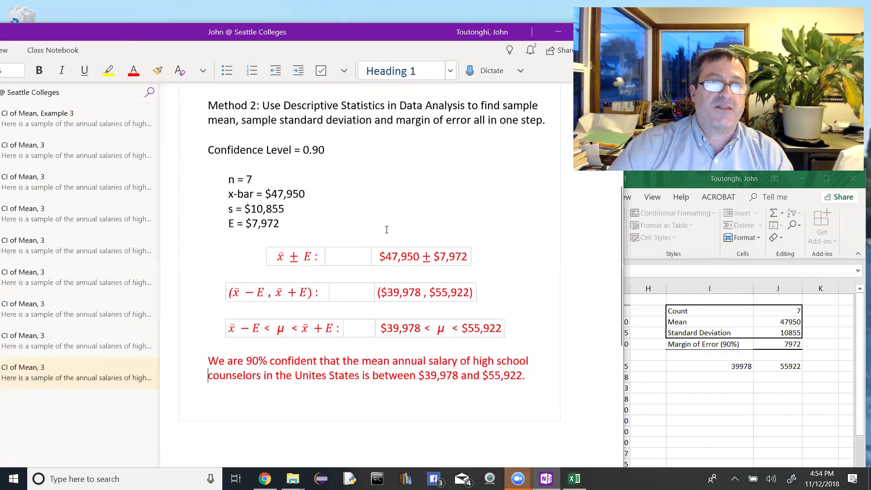
scroll(387, 230, "up", 5)
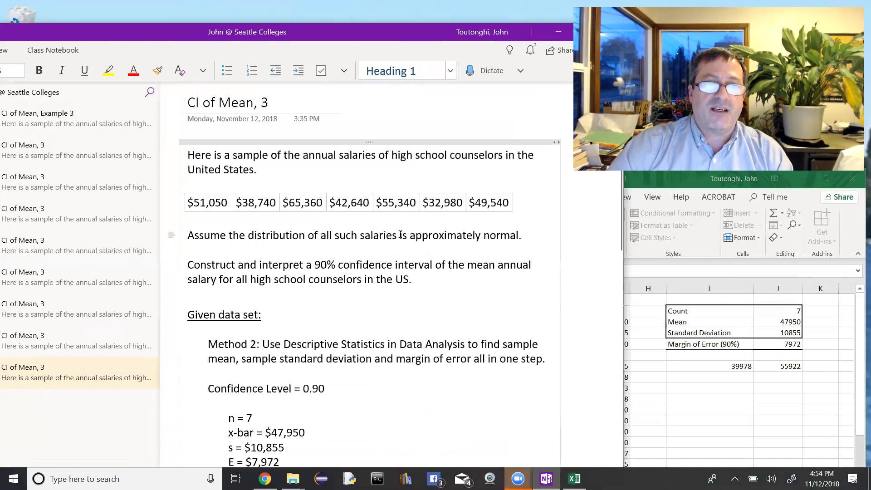
scroll(400, 217, "down", 2)
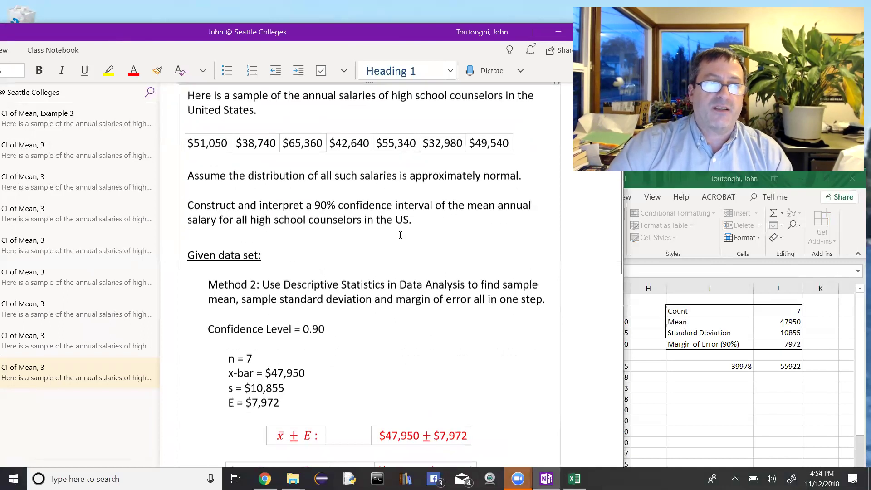
left_click(67, 147)
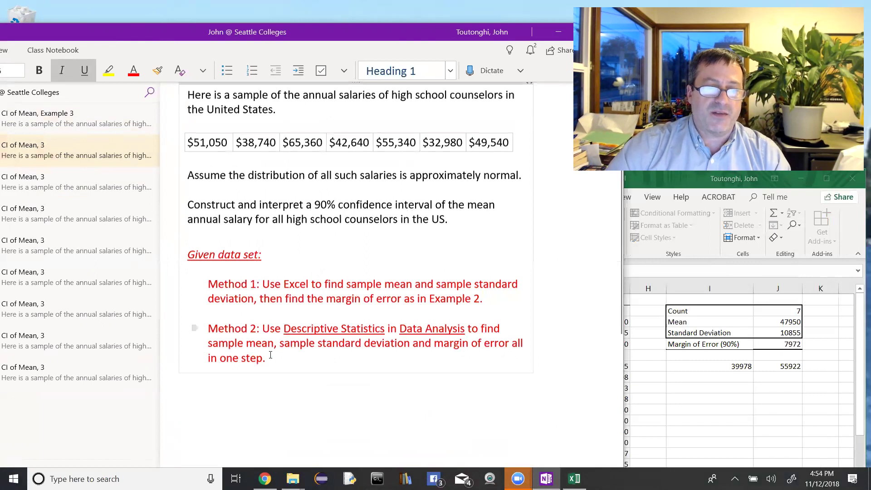
Step: Open the Method 2 page and check the lower and upper bounds in Excel cells I7 and J7
left_click(70, 347)
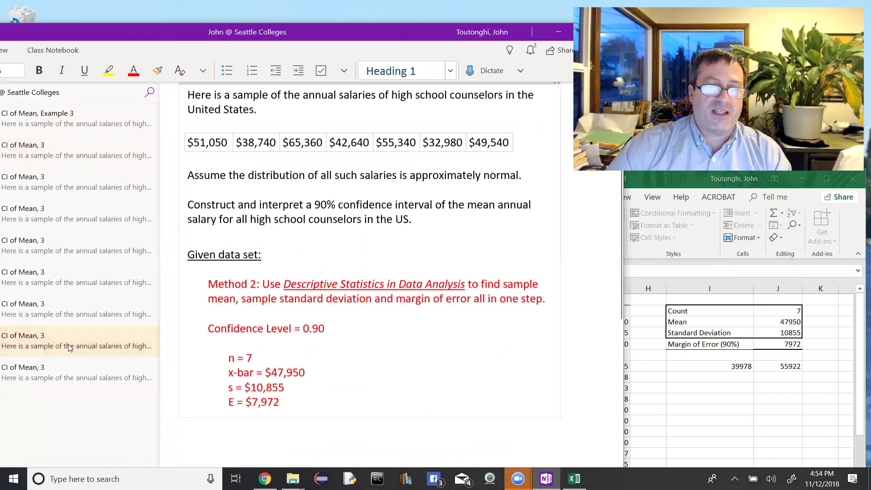
left_click(696, 389)
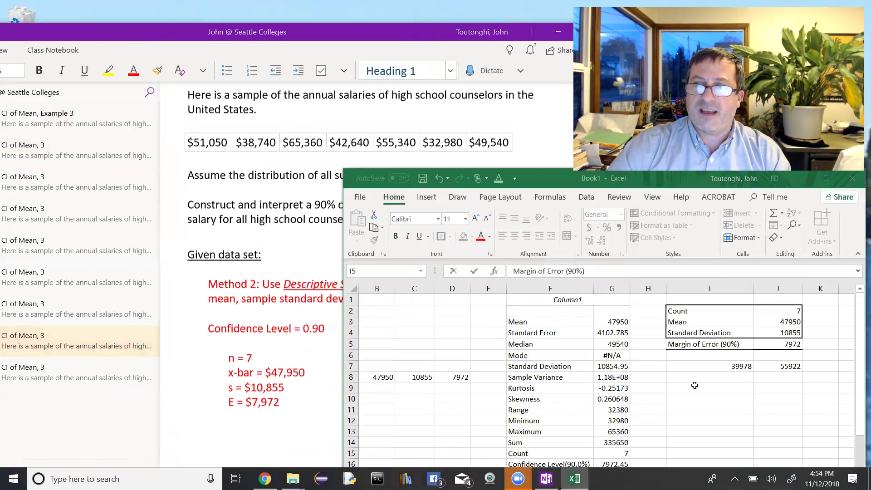
left_click(735, 366)
left_click(798, 366)
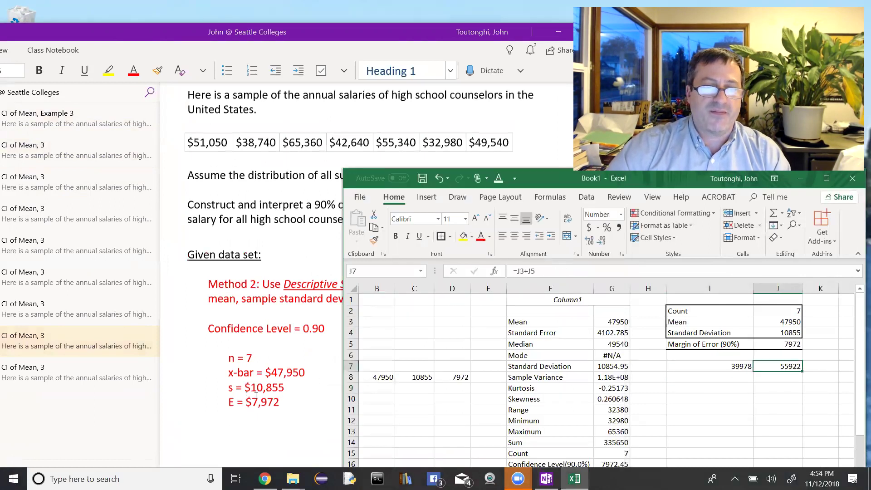
Step: Bring OneNote forward, reposition its window slightly, and scroll to the top of the Method 2 page
left_click(288, 403)
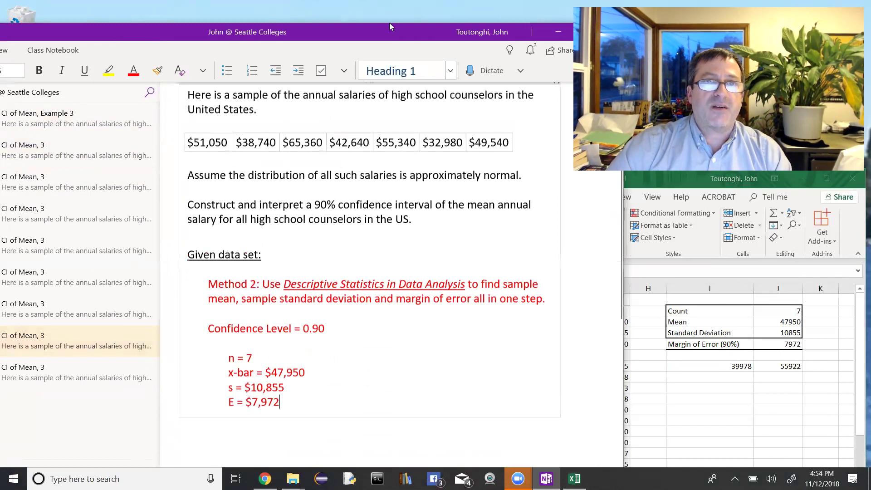
left_click_drag(394, 32, 403, 34)
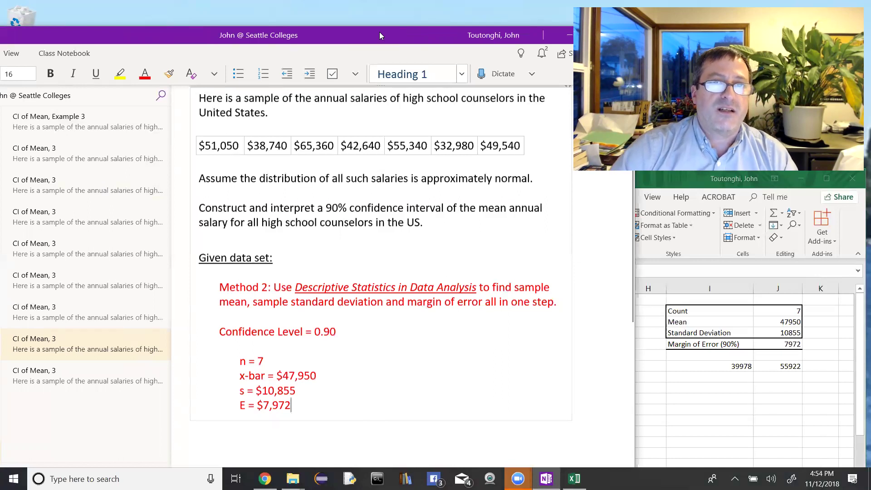
left_click_drag(376, 34, 378, 43)
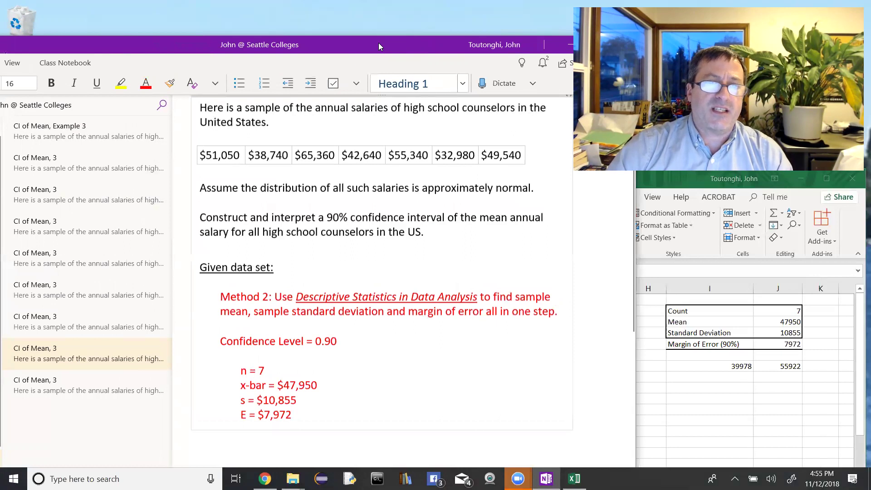
scroll(391, 180, "up", 1)
scroll(390, 180, "up", 1)
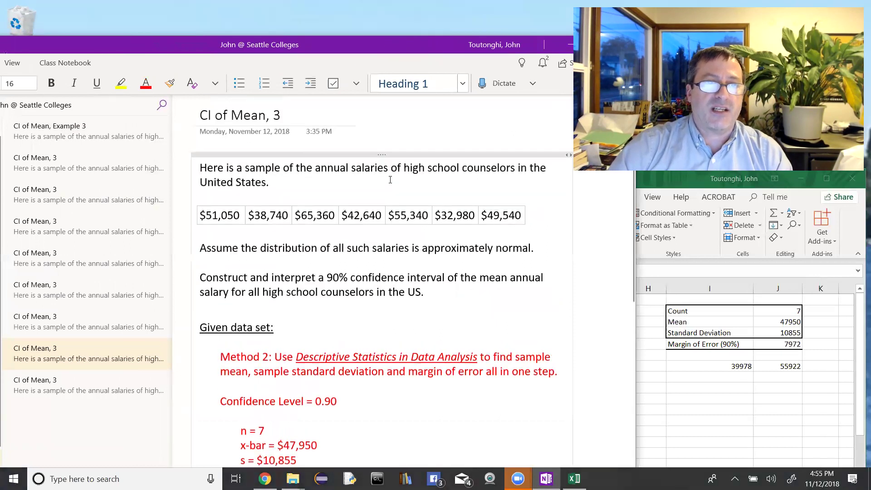